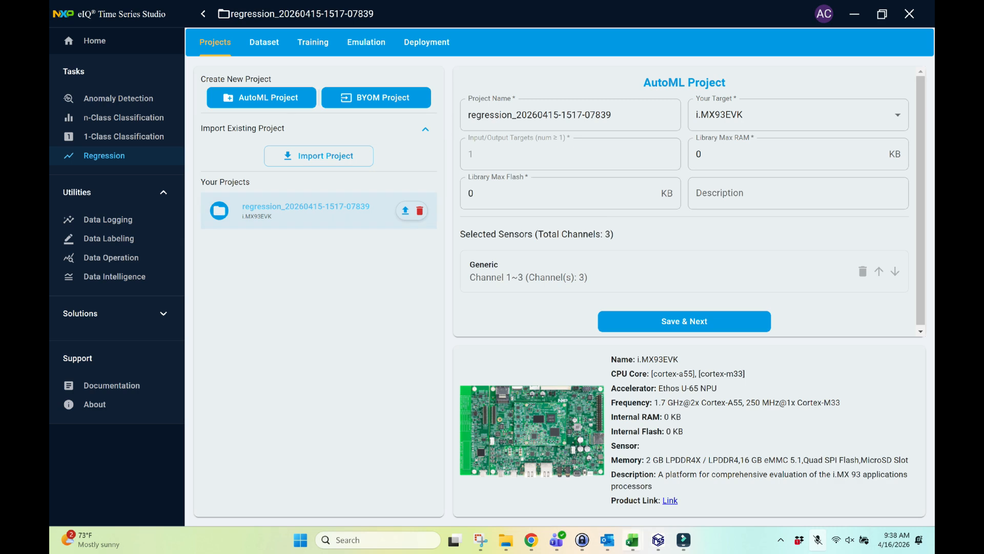
Switch to the Stock history workbook in Excel and examine the Open formula in B1 against the STOCKHISTORY help on interval, headers and properties
mouse_move(632, 540)
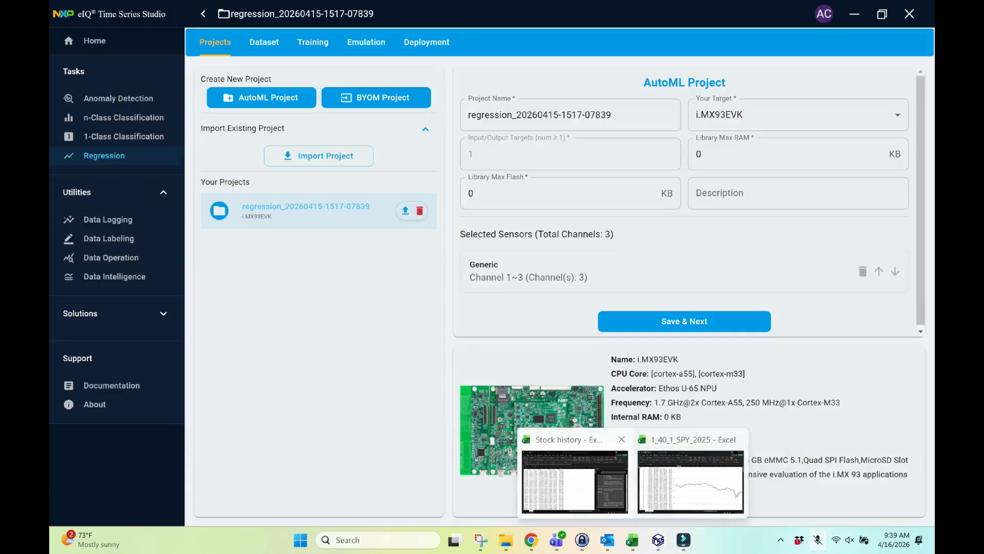
left_click(632, 539)
left_click(456, 202)
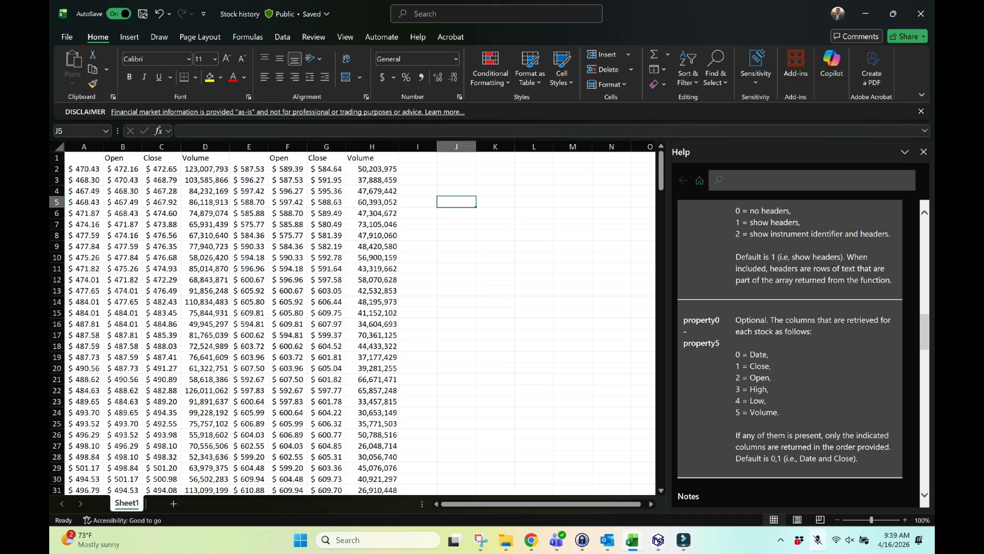
left_click(123, 158)
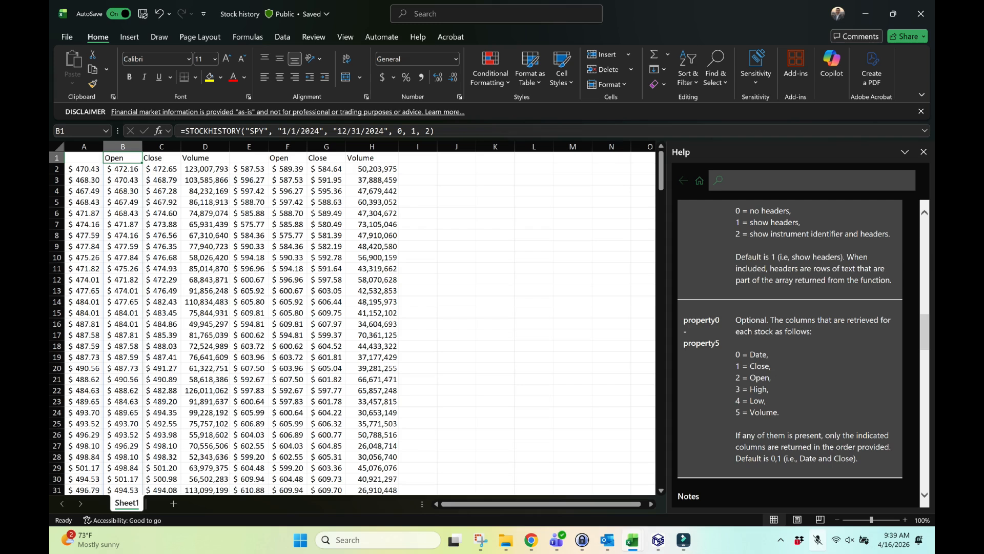
scroll(790, 348, "up", 3)
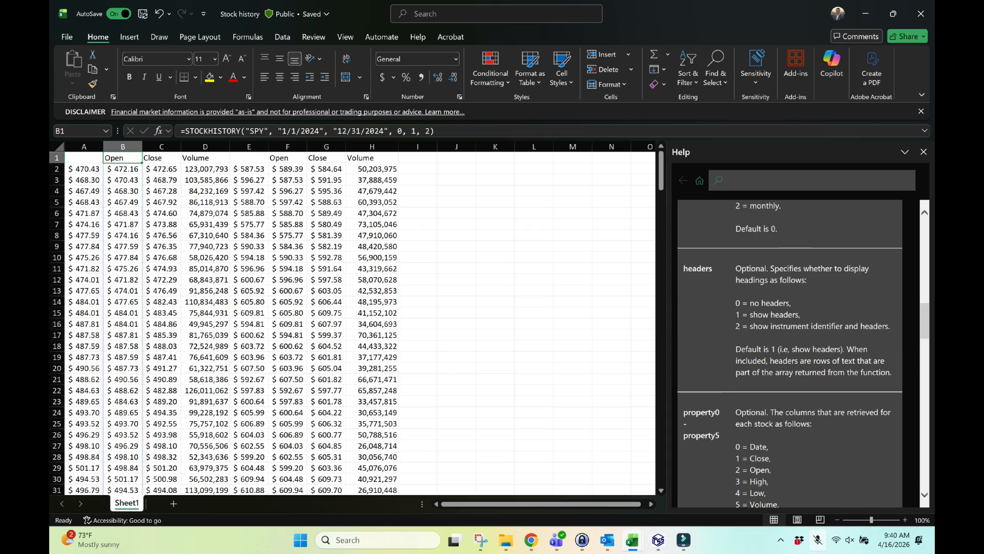
scroll(789, 353, "up", 3)
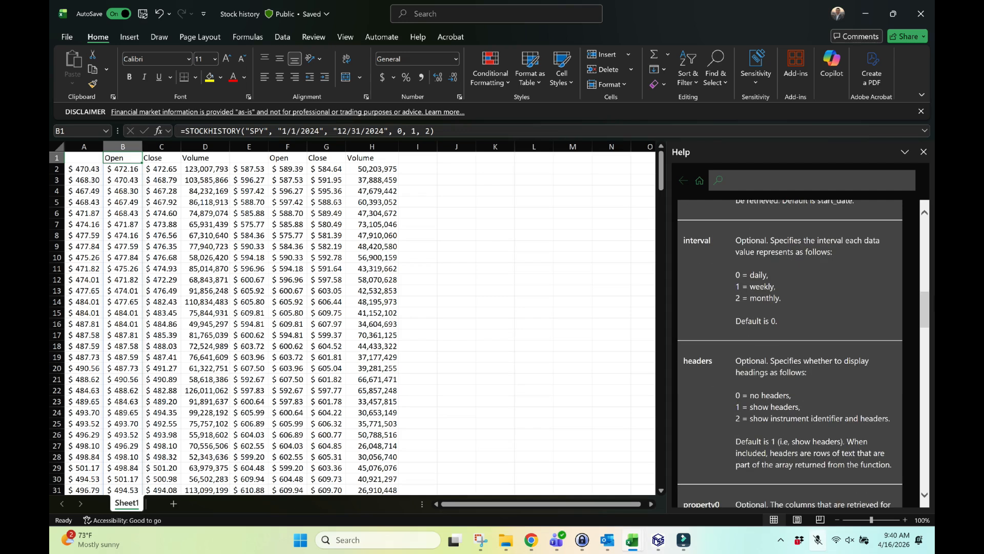
scroll(789, 354, "down", 2)
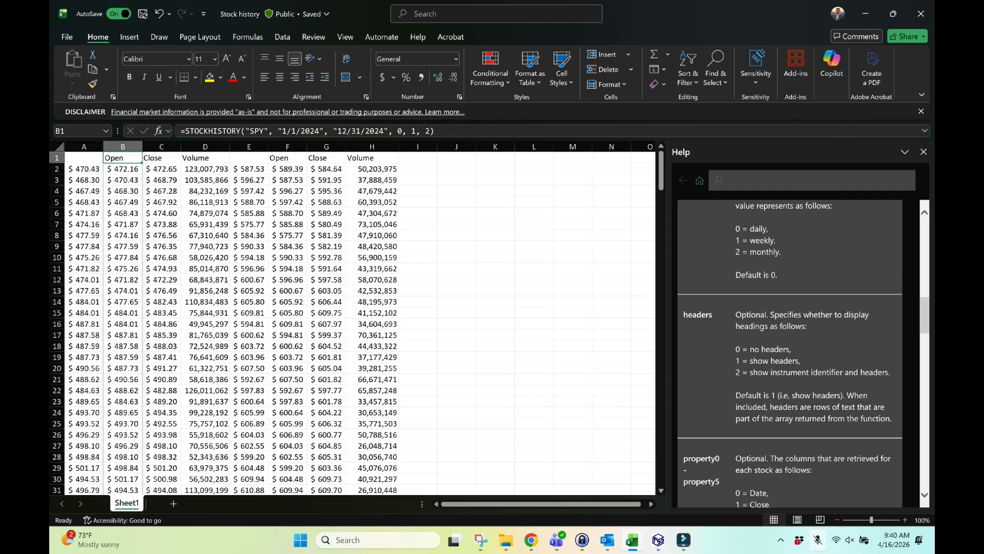
scroll(789, 354, "down", 3)
scroll(789, 354, "down", 2)
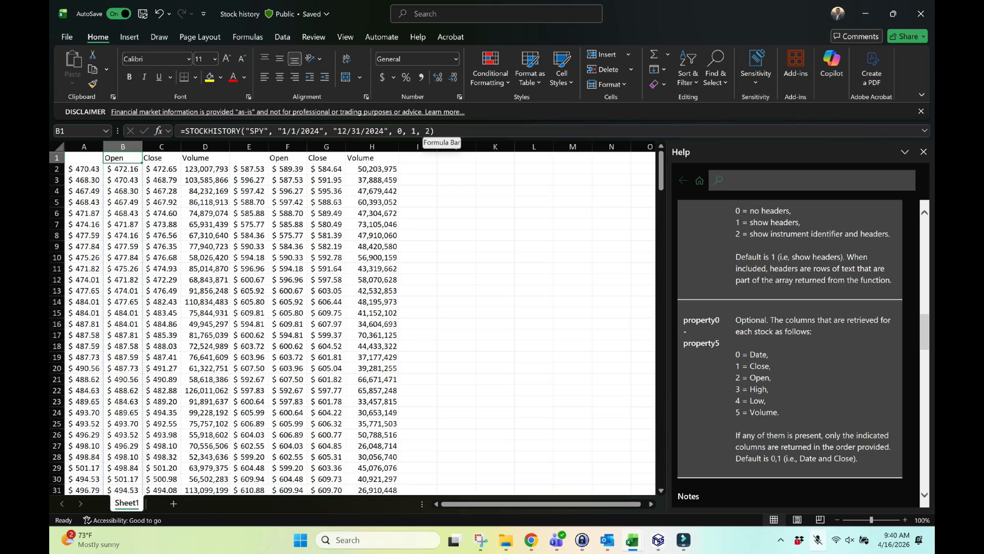
Compare the STOCKHISTORY formulas behind the 2024 Close, Volume and Open headers with the 2025 Open header formula
left_click(162, 158)
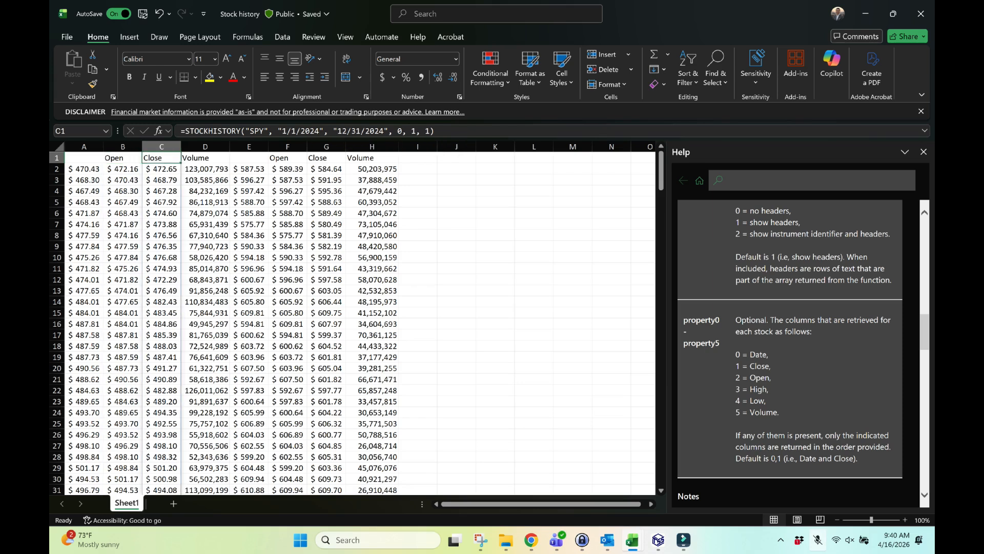
left_click(205, 158)
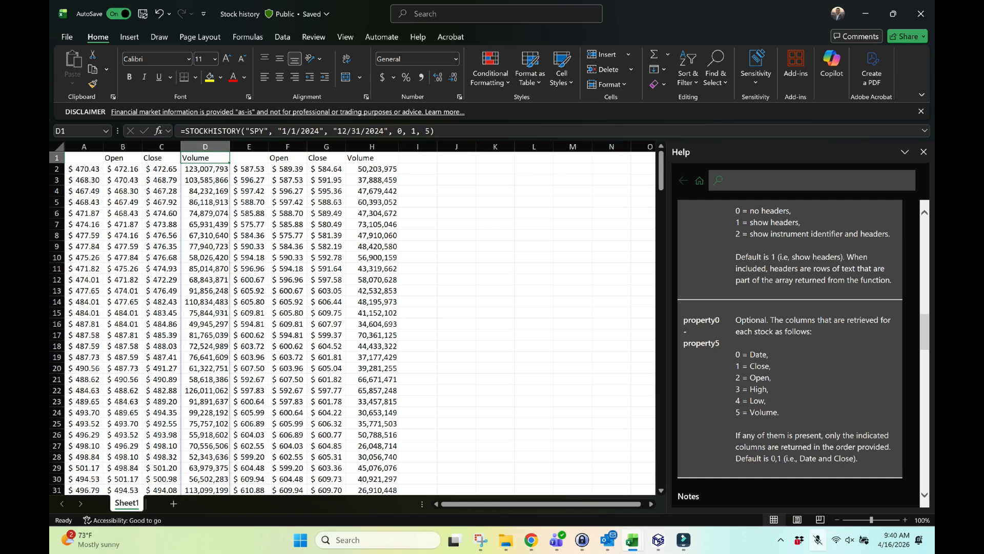
left_click(122, 158)
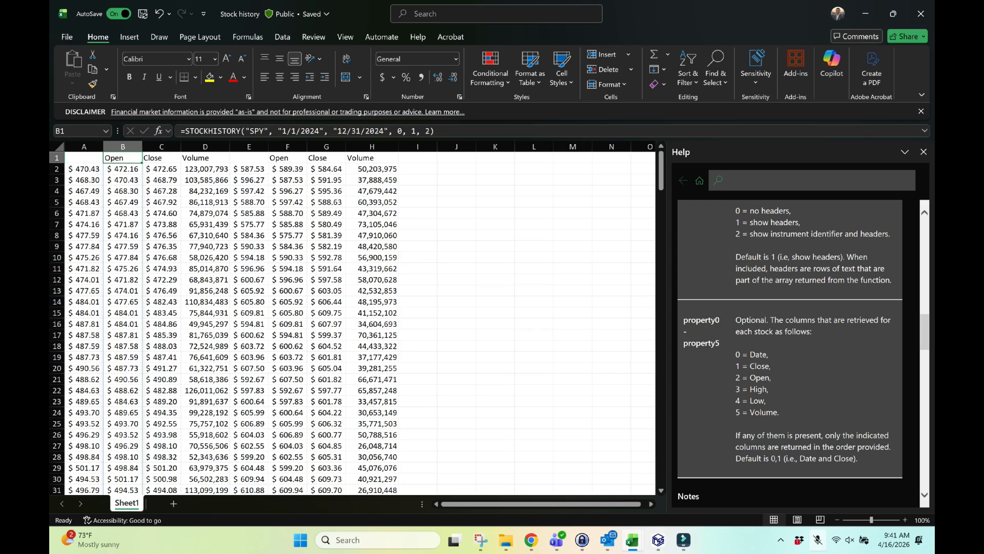
left_click(288, 158)
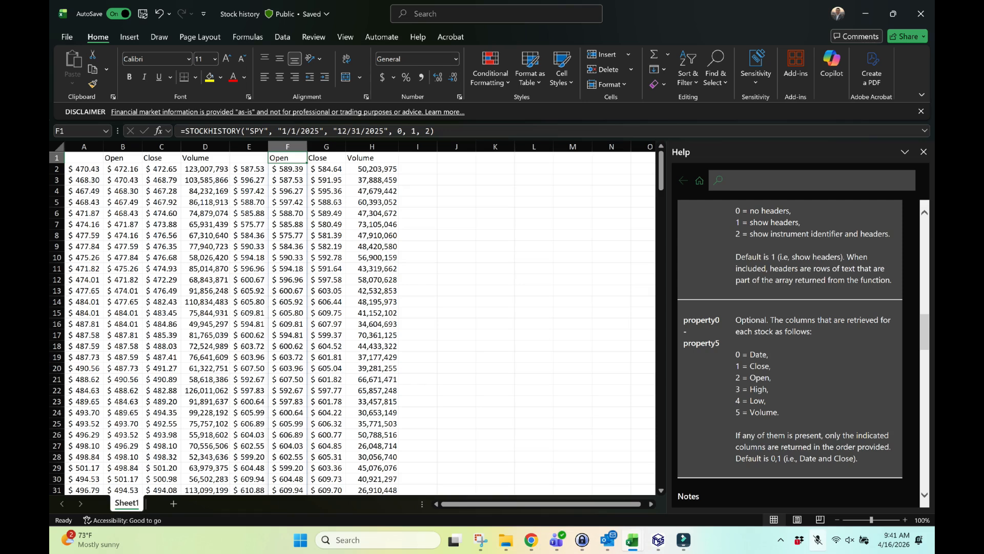
Examine the first 2024 data row across Open, Close and Volume in B2:D2
left_click_drag(123, 169, 205, 169)
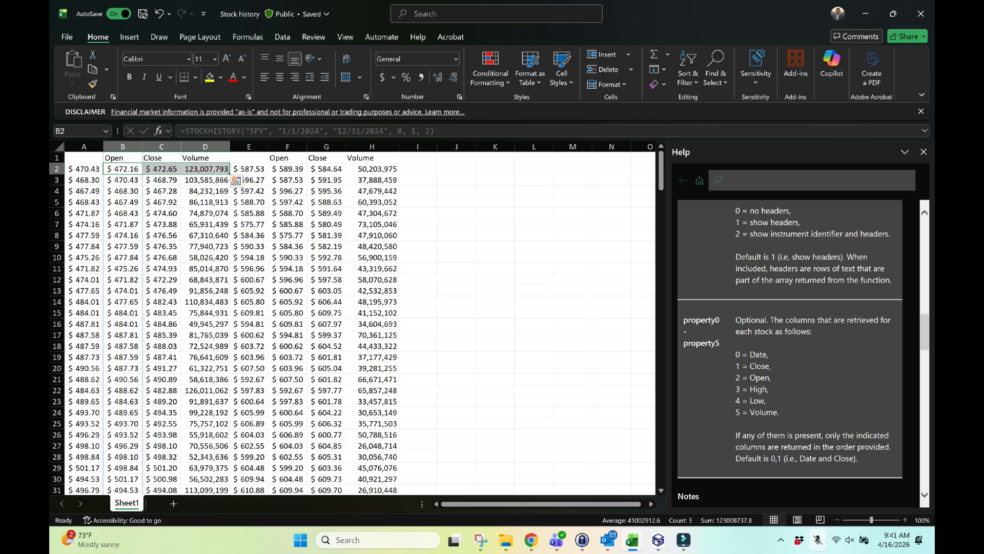
left_click(123, 168)
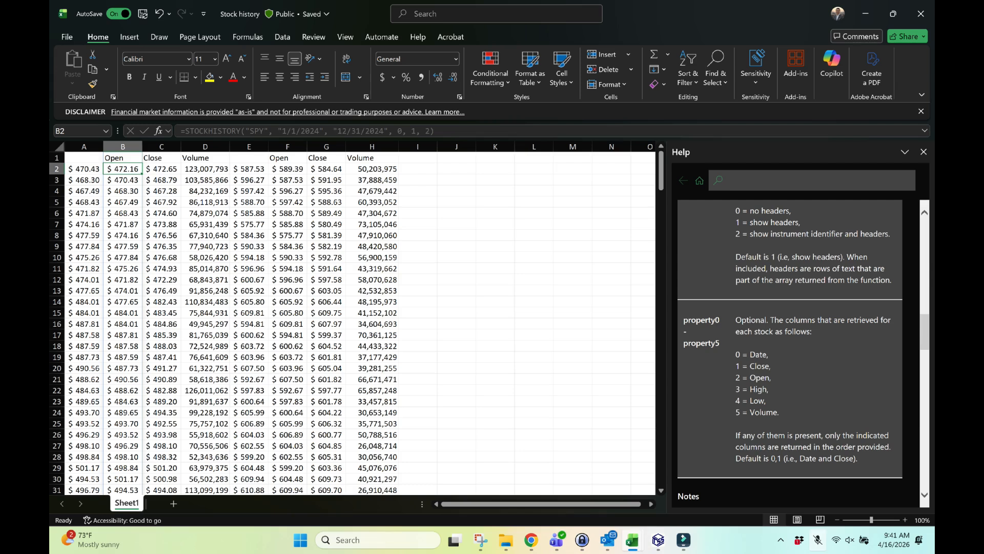
left_click(205, 168)
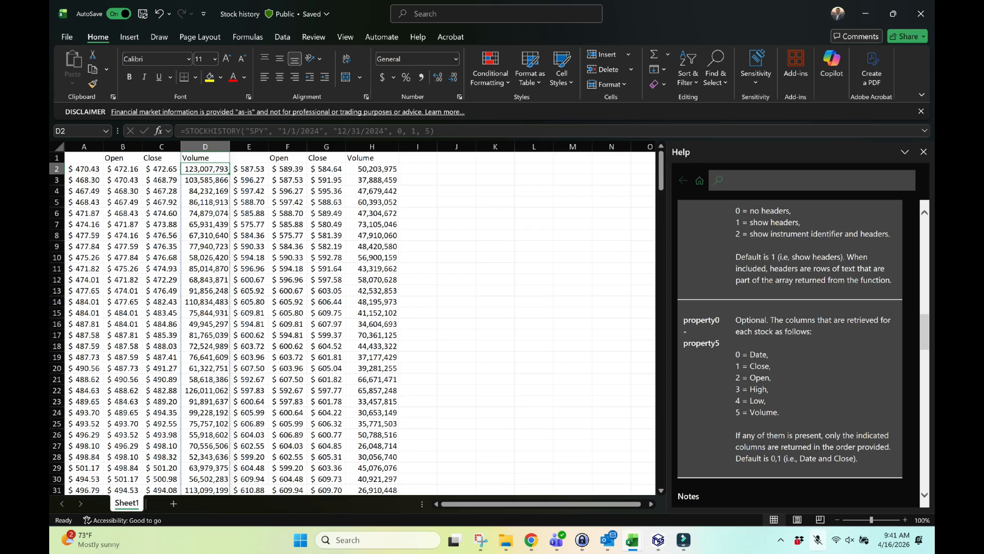
Inspect the column A formulas in A2 and A3 and the Open cell in B3 that A2 refers to
left_click(84, 169)
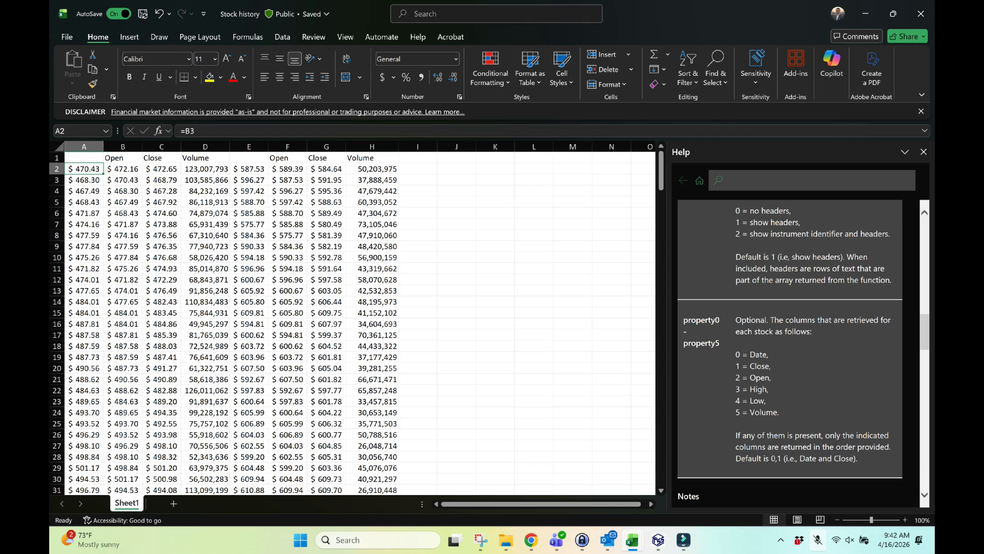
left_click(123, 180)
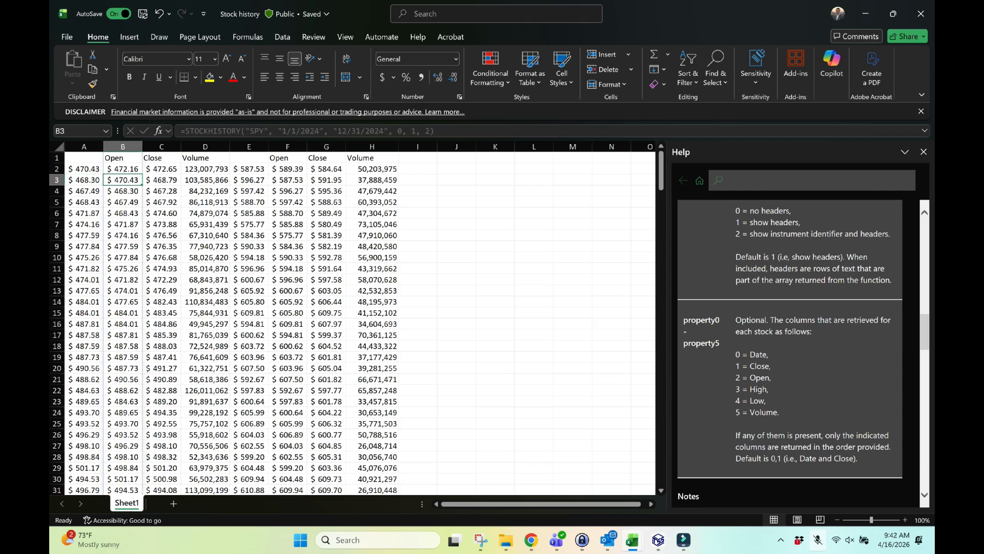
left_click(84, 168)
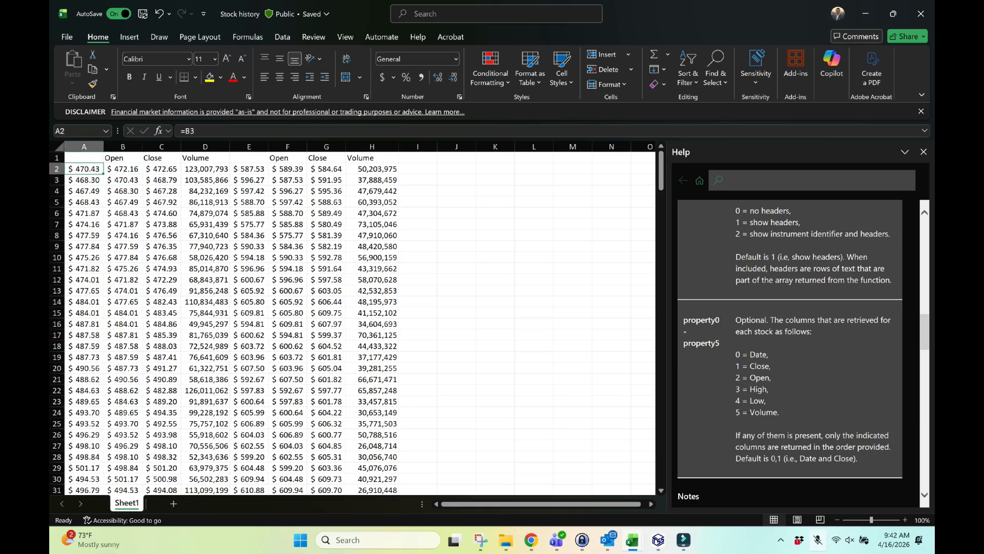
left_click(218, 131)
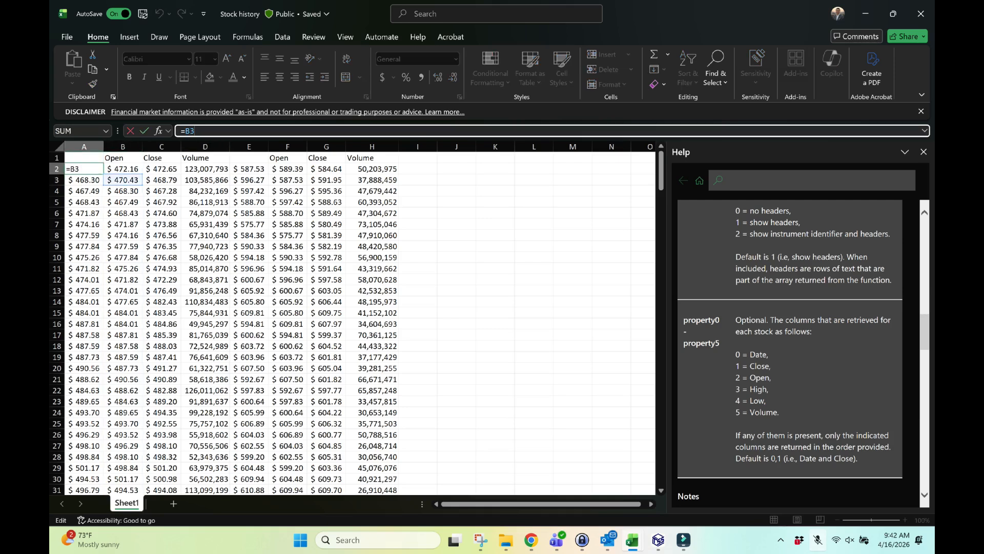
key("ctrl+Return")
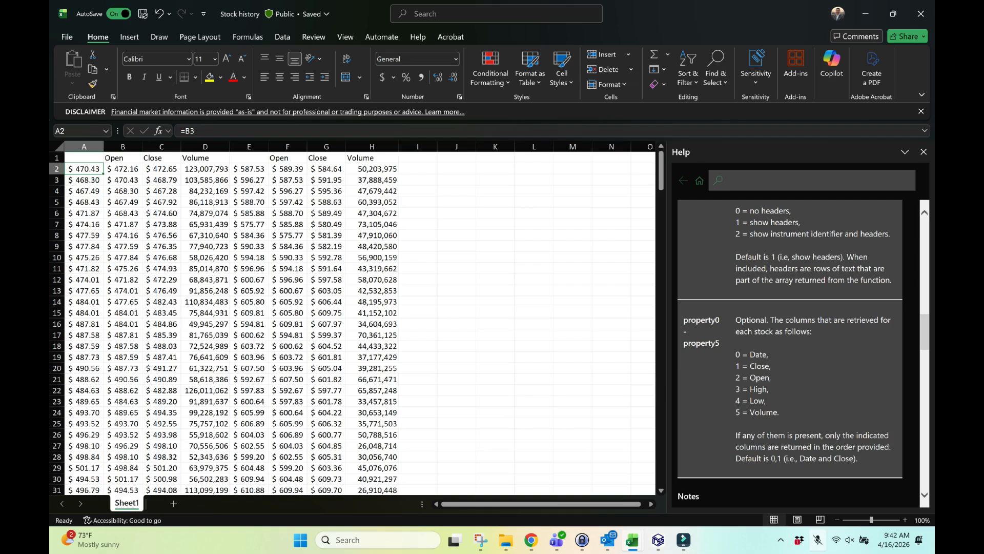
left_click(84, 180)
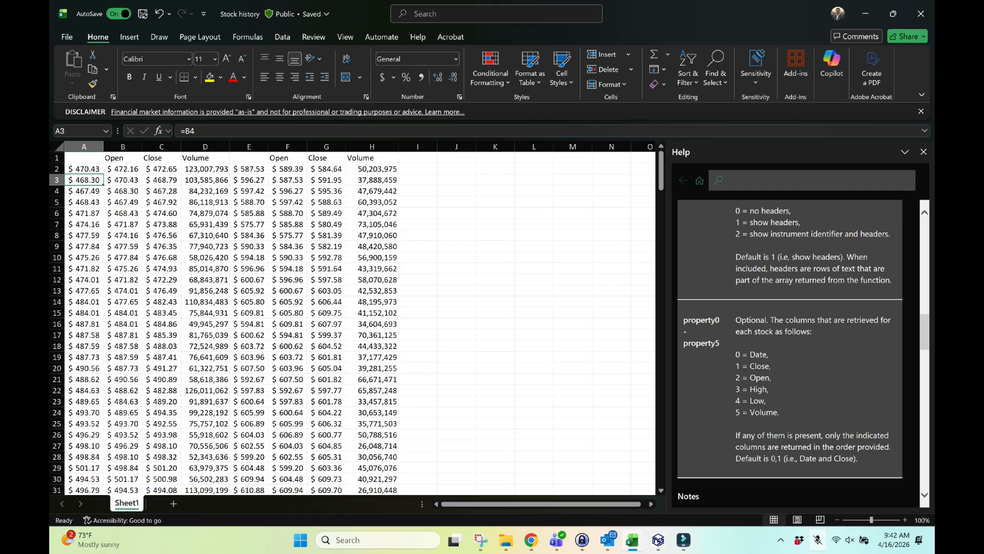
key("Up")
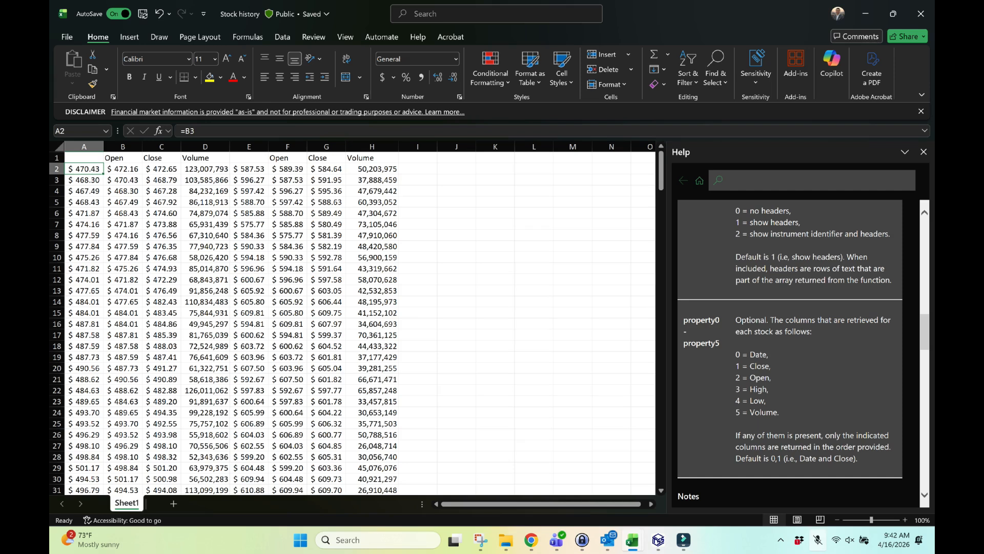
Highlight the Open, Close and Volume cells B2:D2 beside A2, and review the Open formula in B1 again
key("Right")
key("shift+Right")
key("shift+Right")
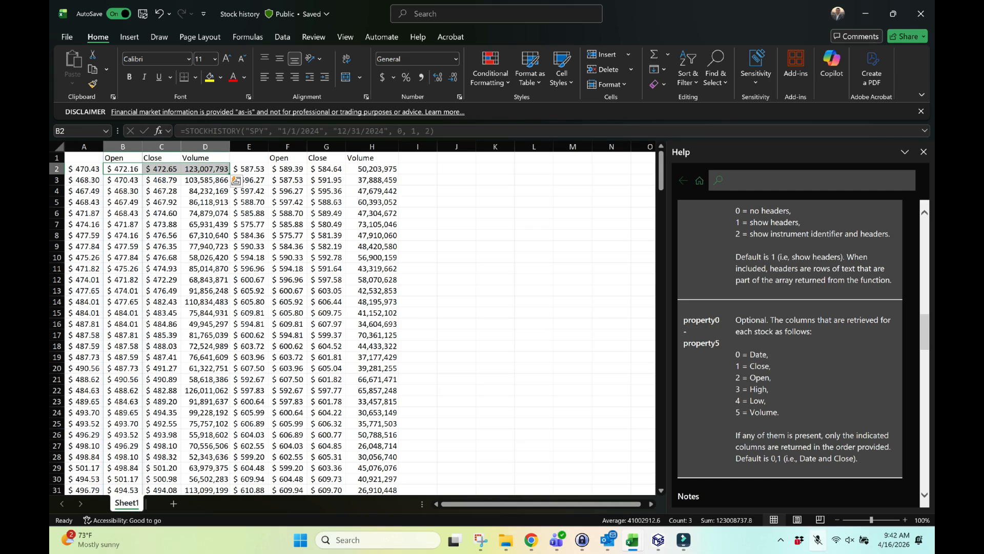
left_click(205, 191)
left_click(205, 169)
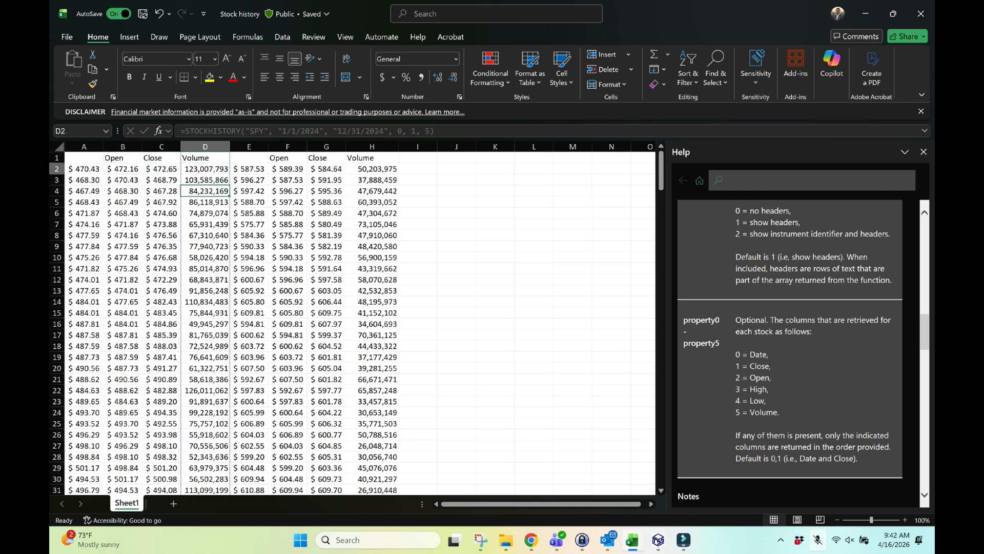
key("shift+Left")
key("shift+Left")
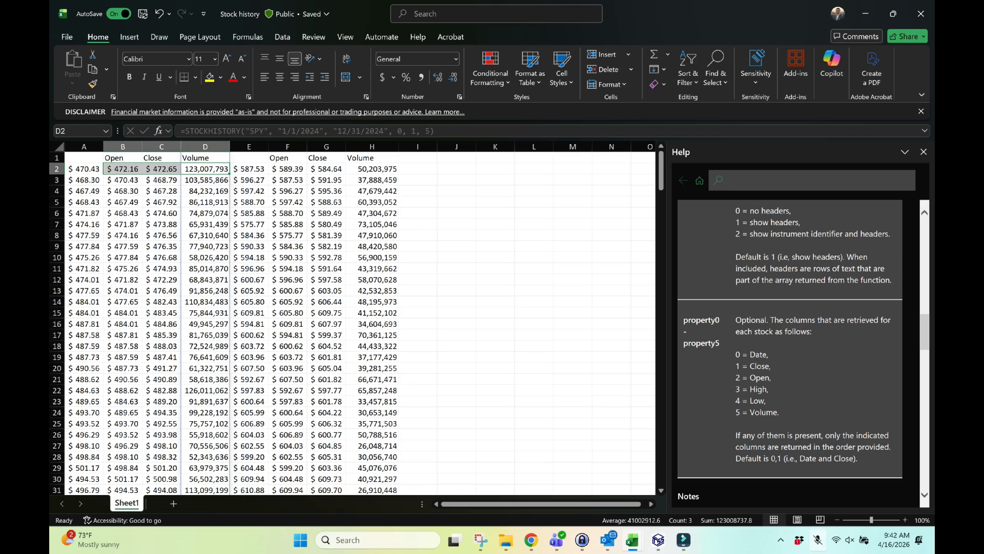
left_click(84, 170)
left_click(123, 158)
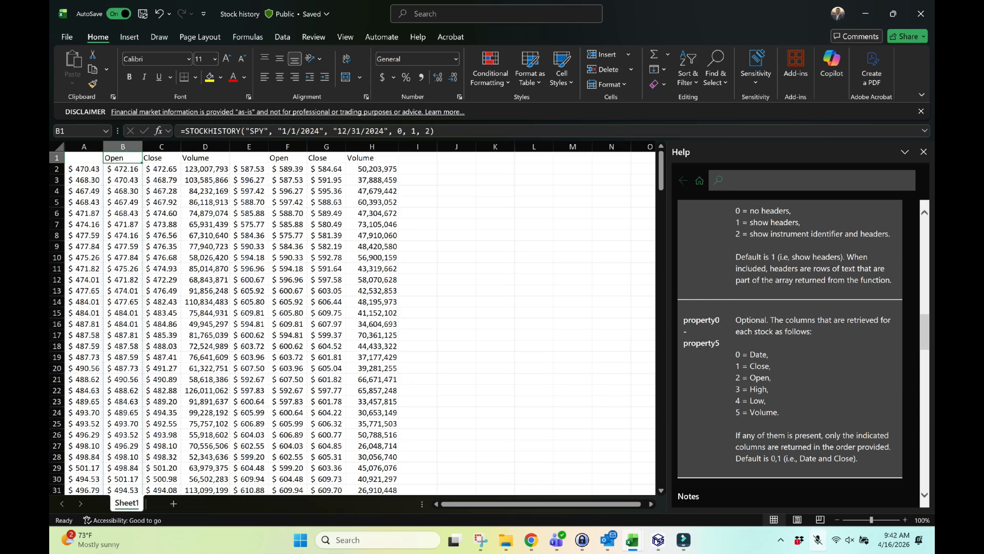
Copy the 2024 data range A2:D252, leaving out the header row and the last row with 0 in column A
left_click_drag(84, 169, 220, 401)
left_click_drag(230, 476, 229, 465)
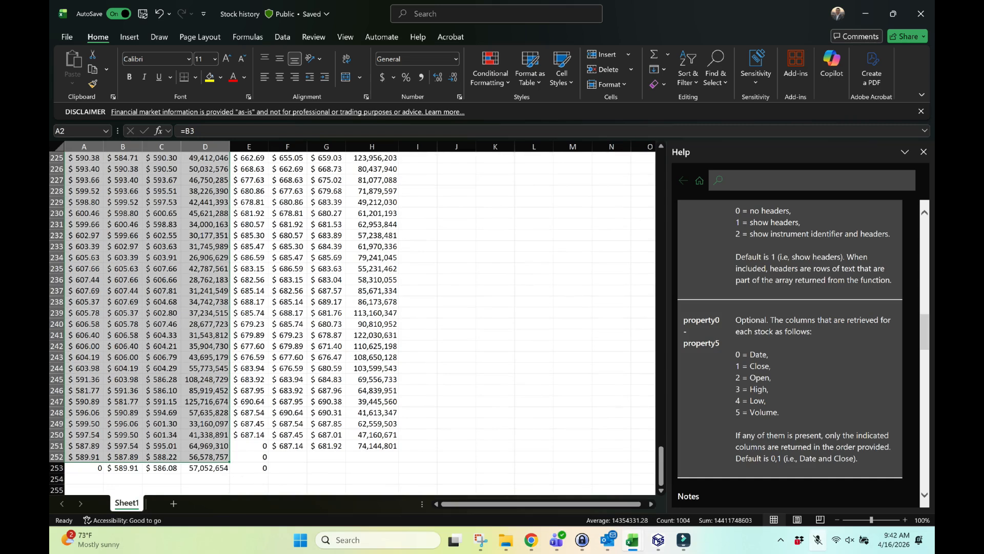
key("ctrl+c")
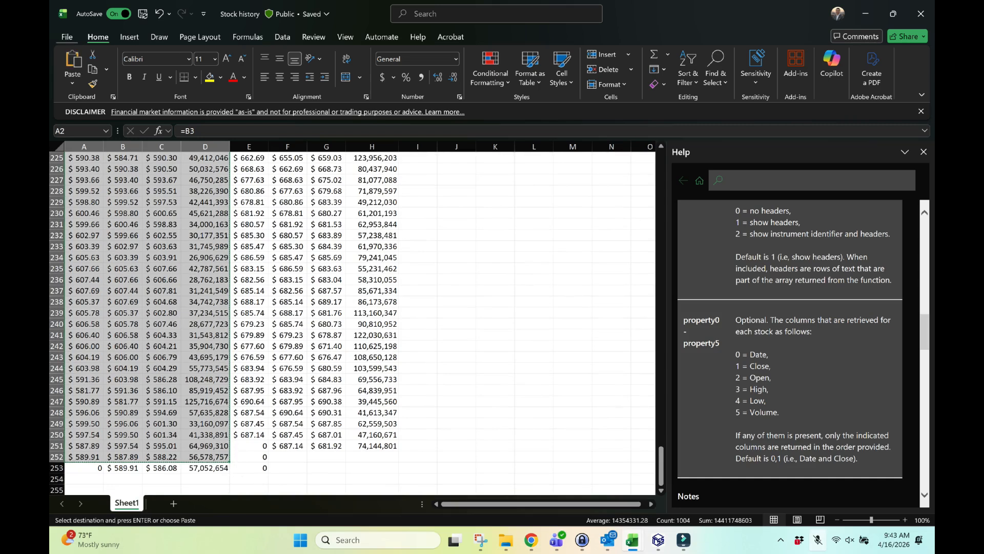
Create a blank workbook, paste the copied data at A1 as values only, and widen column D to fit the volumes
left_click(67, 37)
left_click(220, 123)
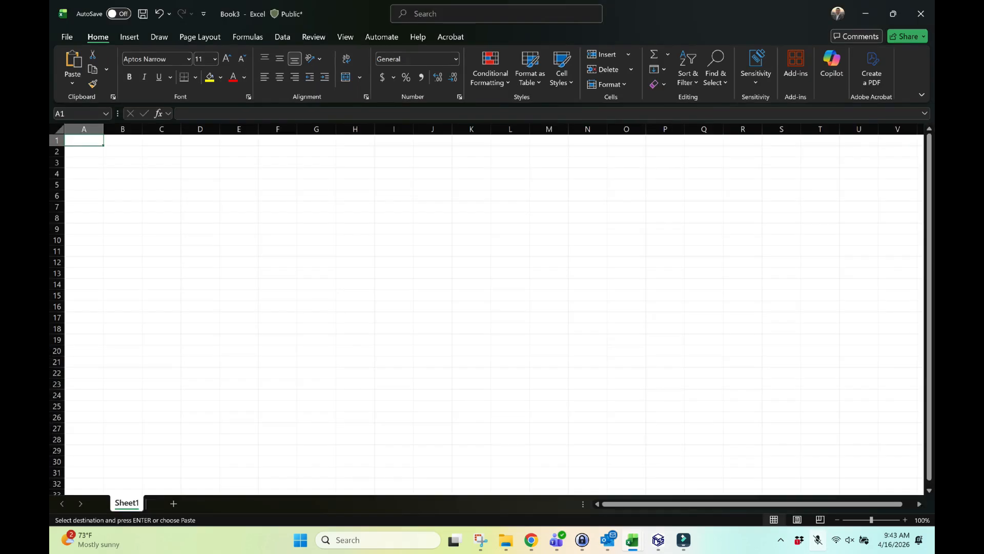
right_click(83, 137)
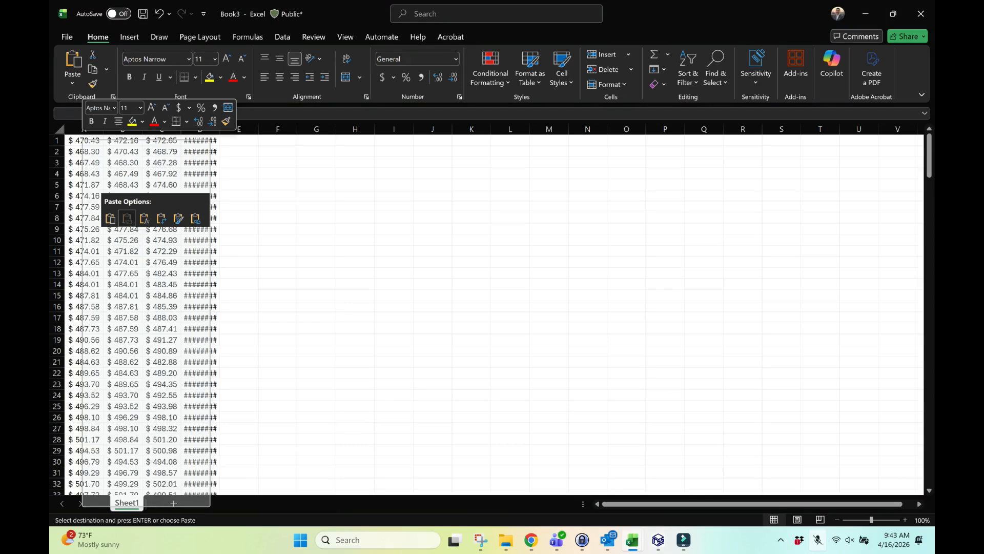
left_click(127, 218)
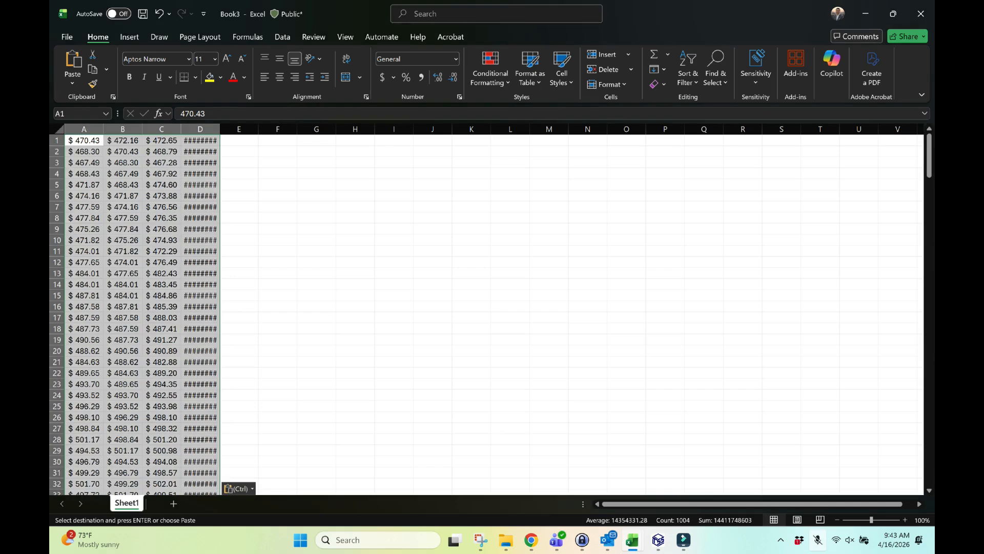
left_click_drag(220, 128, 237, 128)
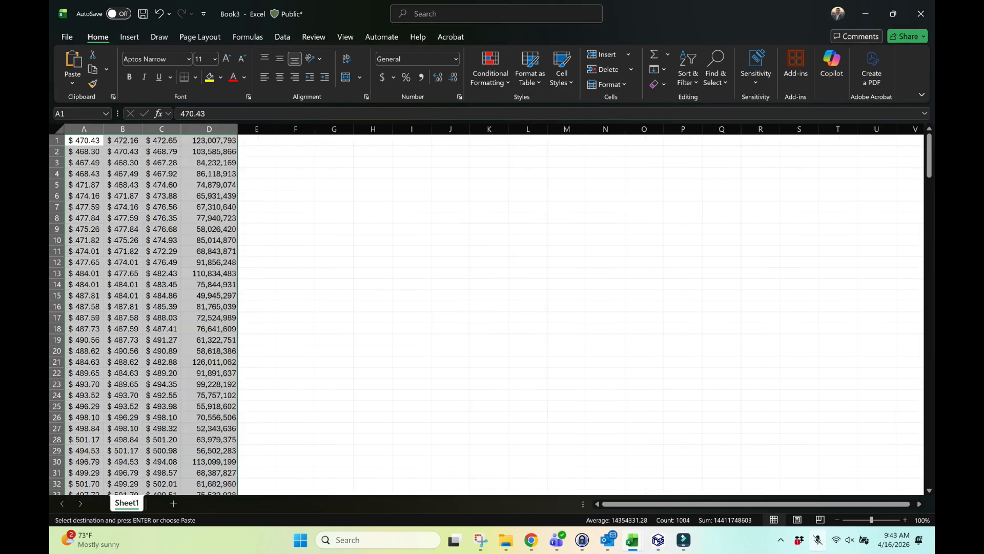
left_click(256, 151)
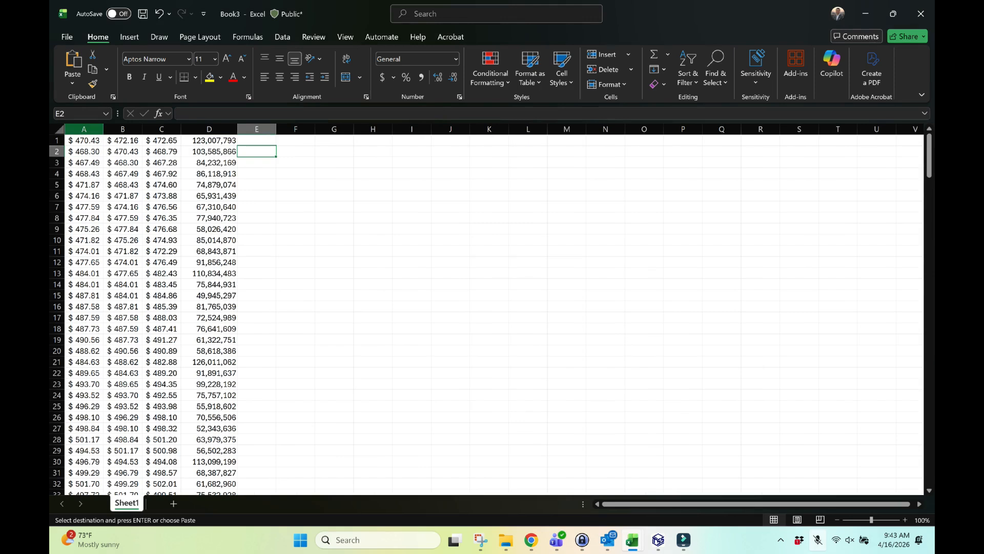
Format columns A to D as Number with 2 decimal places and no thousands separator
left_click_drag(84, 129, 209, 129)
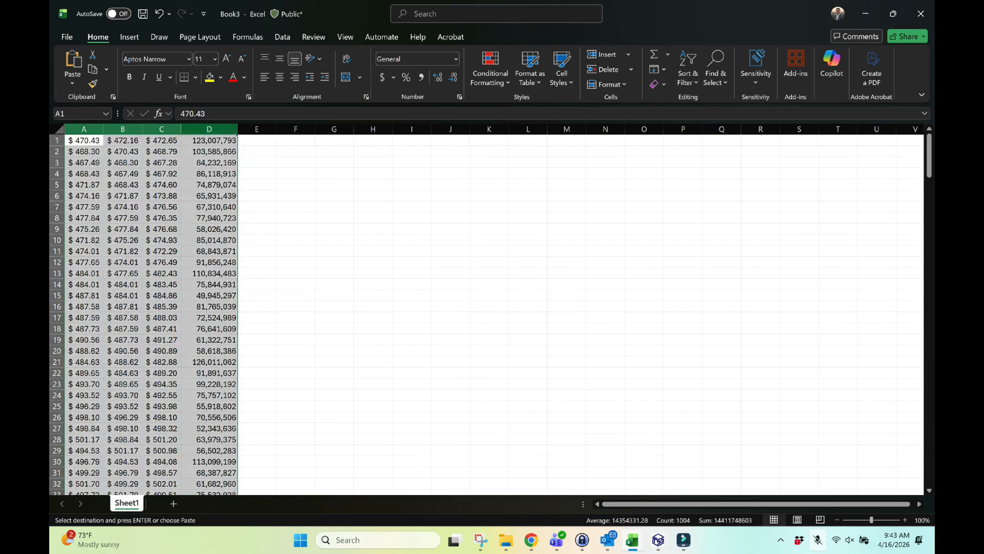
right_click(204, 132)
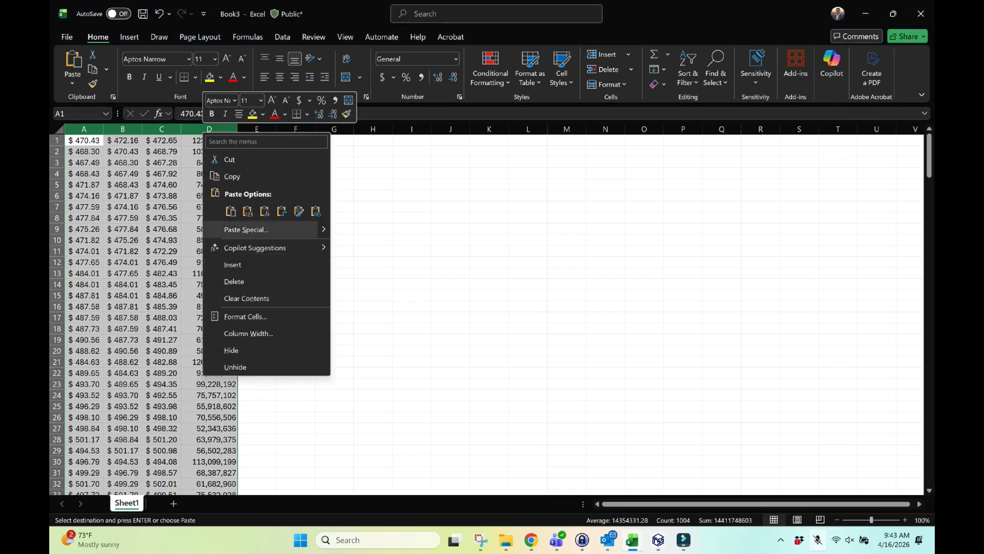
left_click(245, 316)
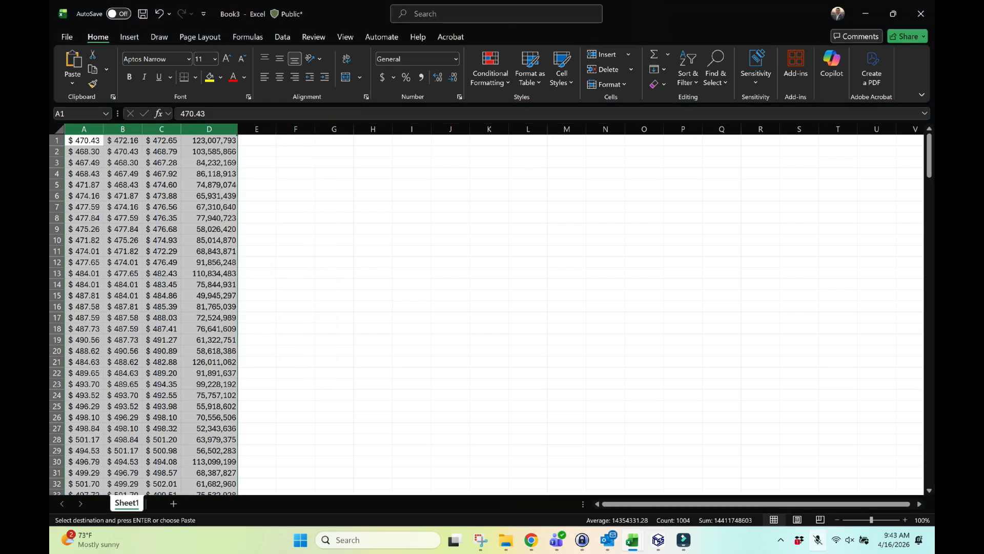
left_click(124, 222)
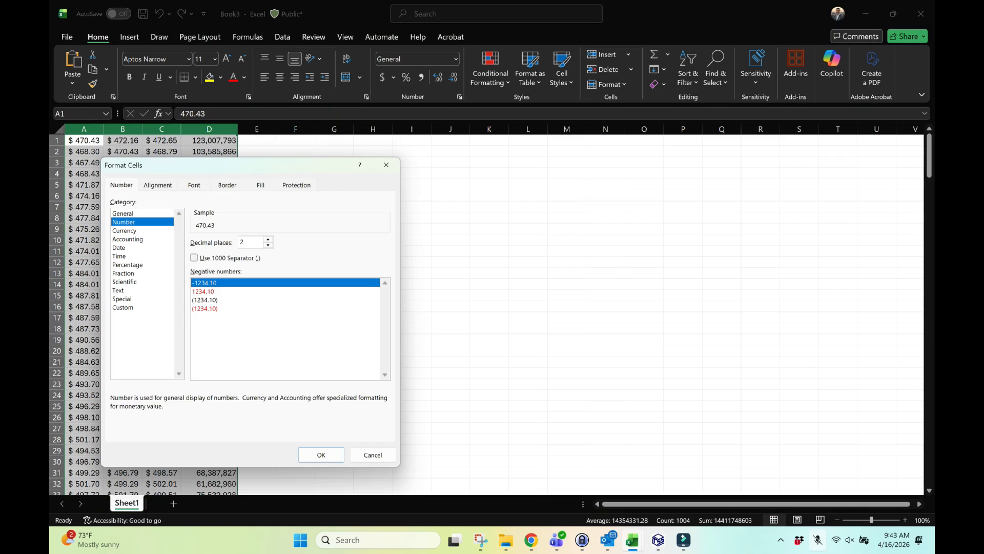
left_click(321, 454)
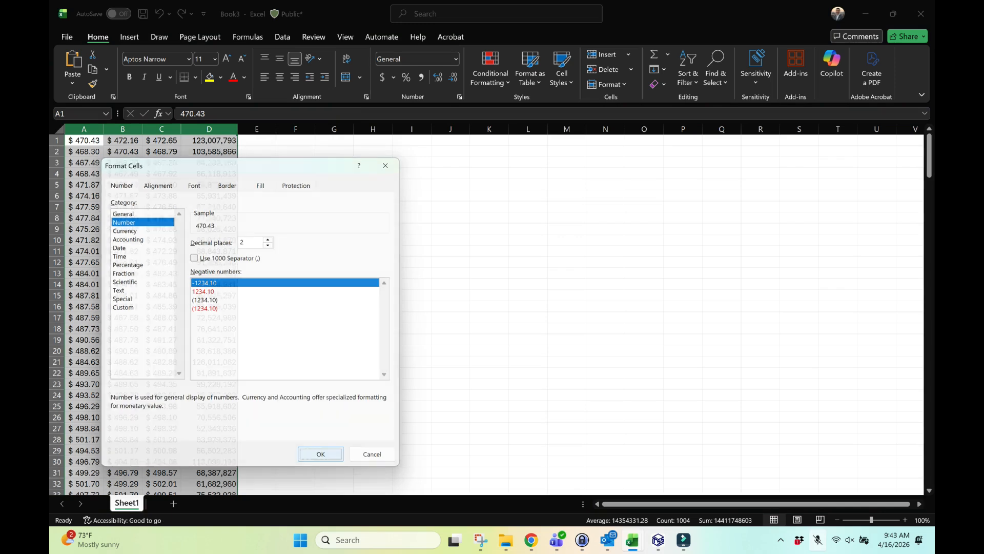
left_click(257, 140)
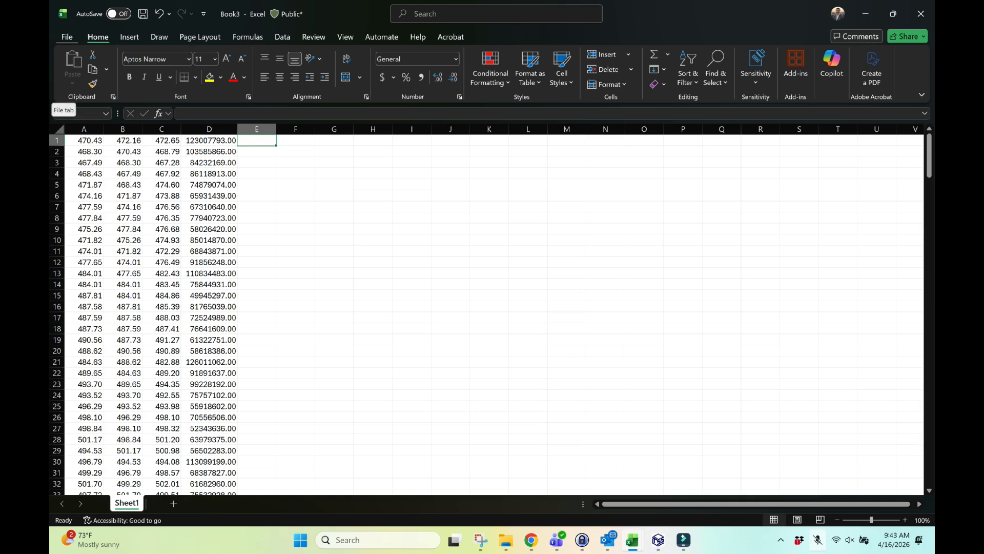
left_click(67, 37)
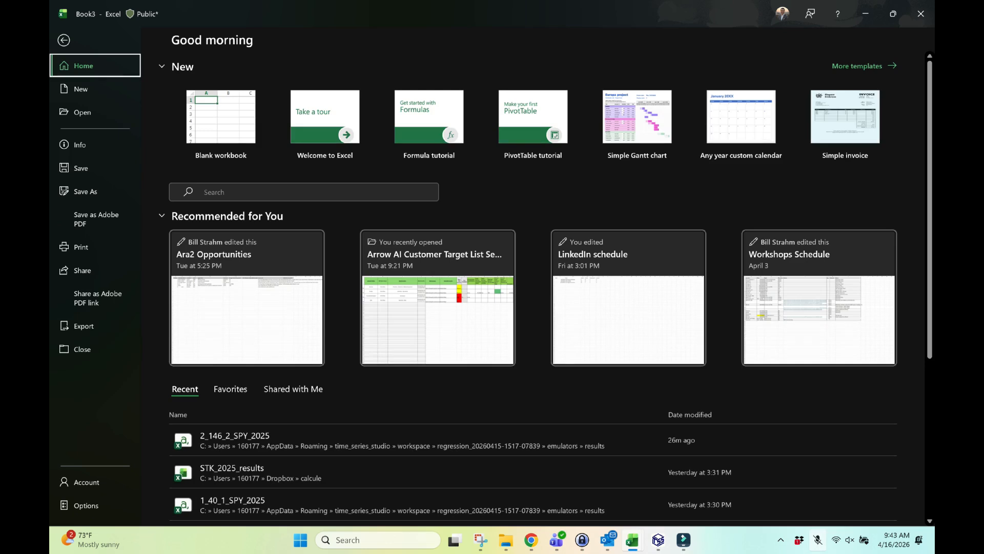
left_click(86, 191)
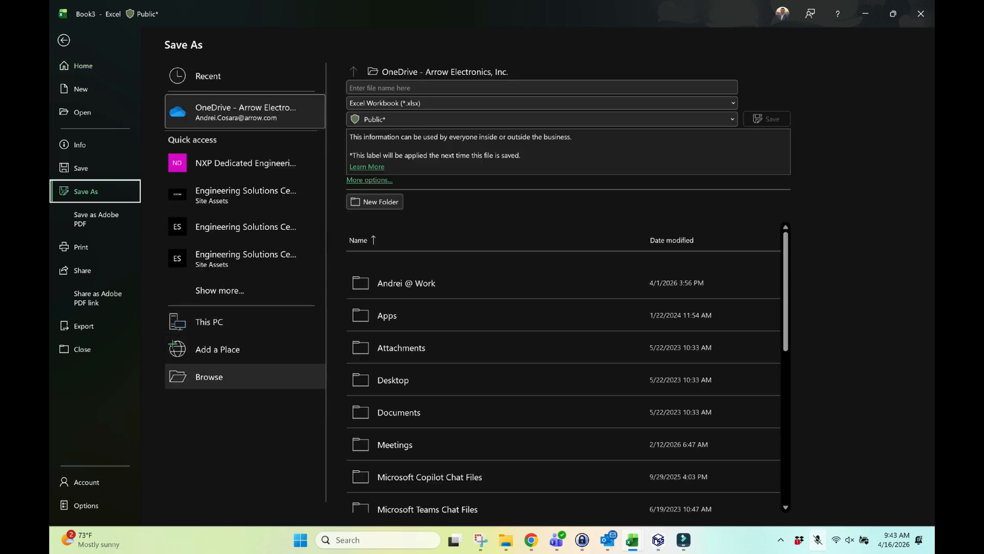
left_click(205, 376)
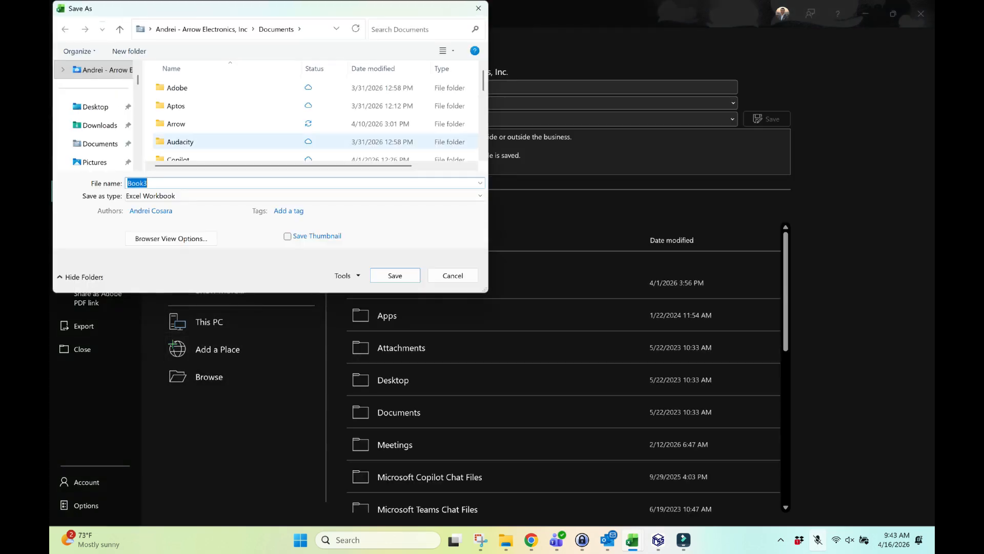
left_click(95, 145)
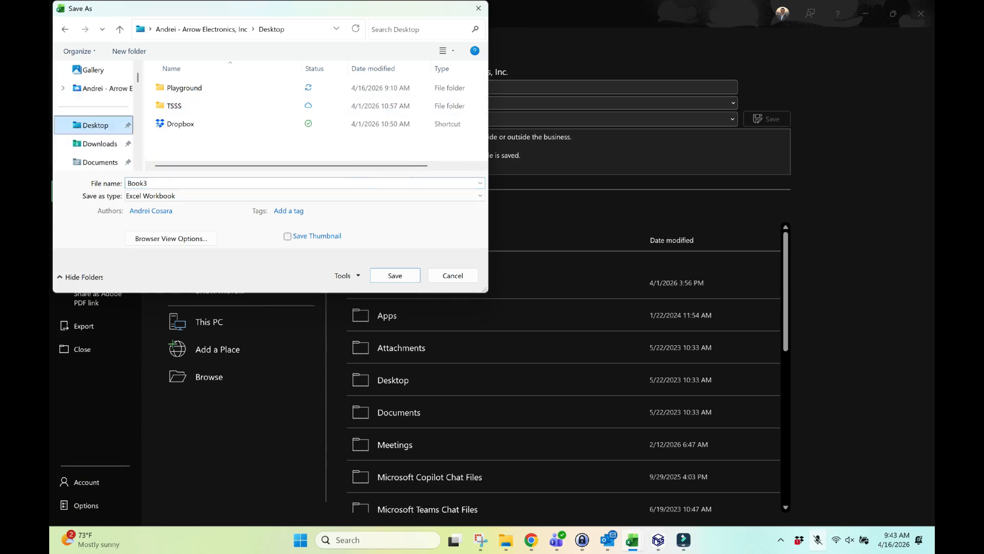
double_click(185, 88)
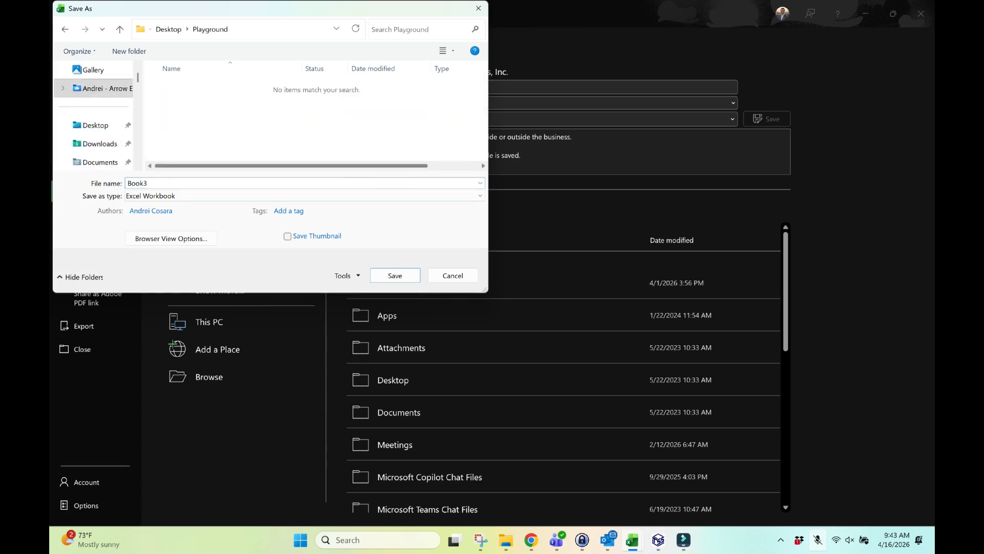
type("SP")
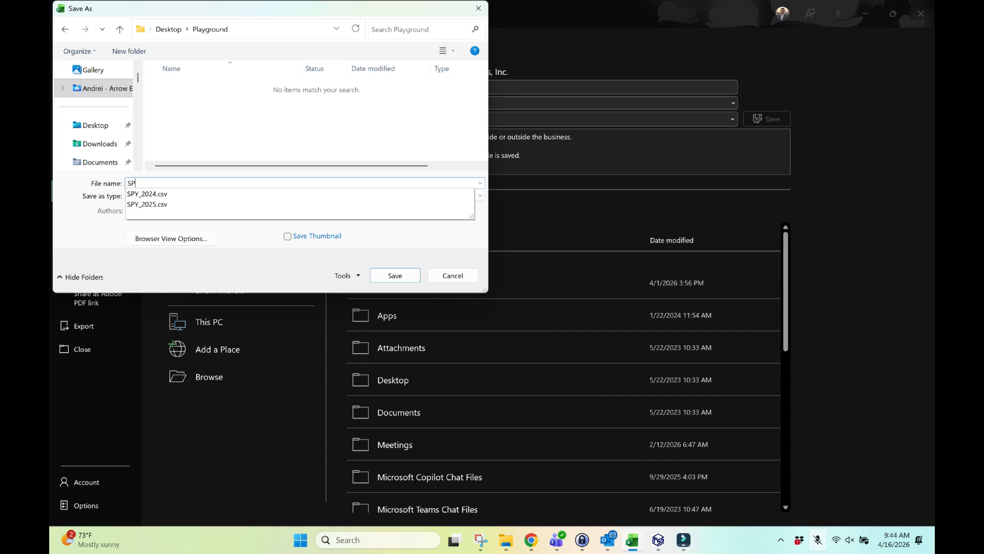
type("Y_2024")
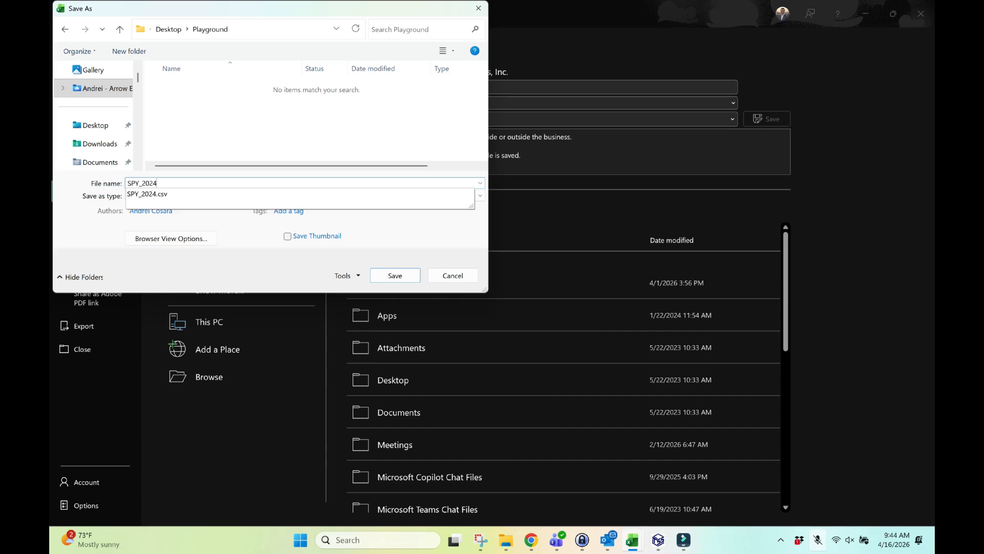
left_click(358, 223)
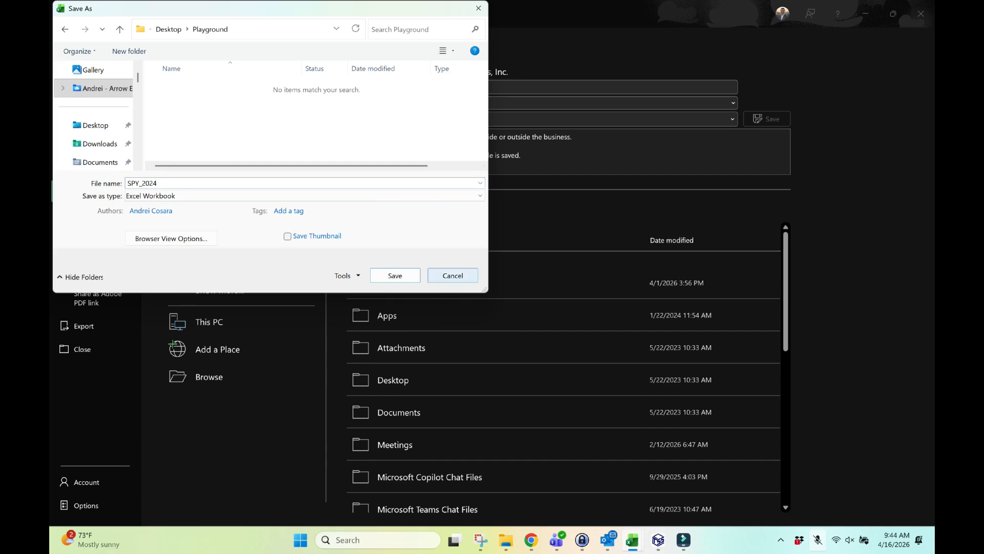
left_click(452, 276)
Save the workbook as CSV UTF-8 (Comma delimited) in the Desktop Playground folder, replacing the existing SPY_2024 file
left_click(542, 103)
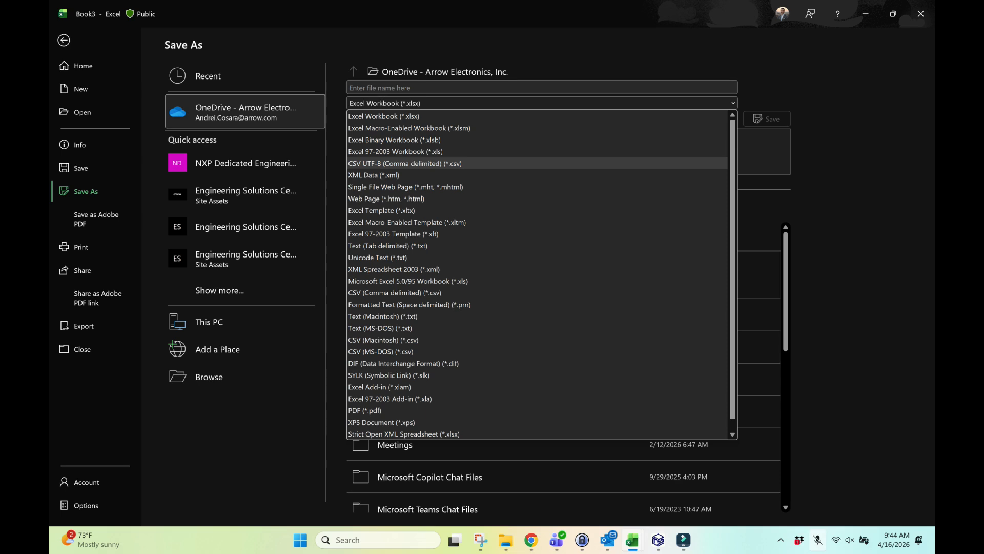
left_click(405, 163)
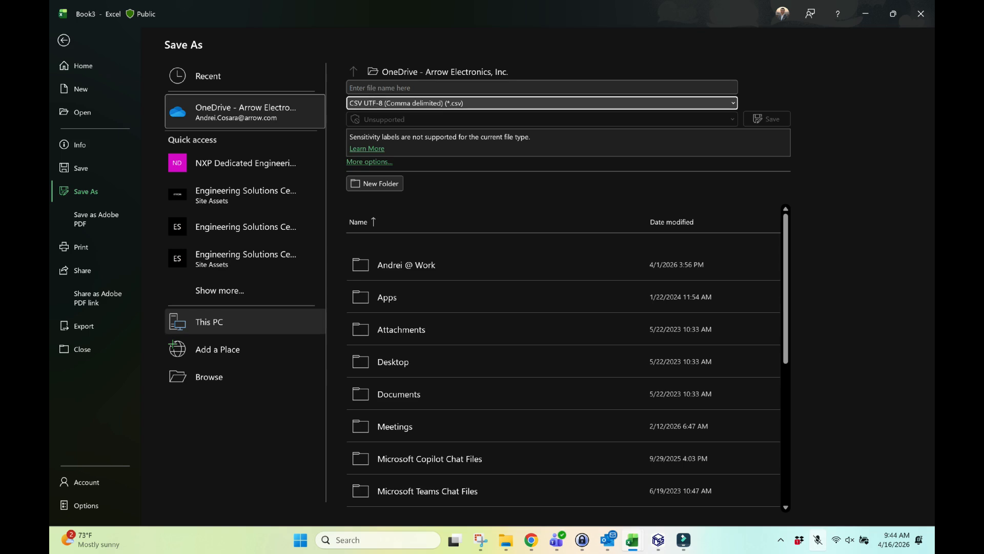
left_click(226, 376)
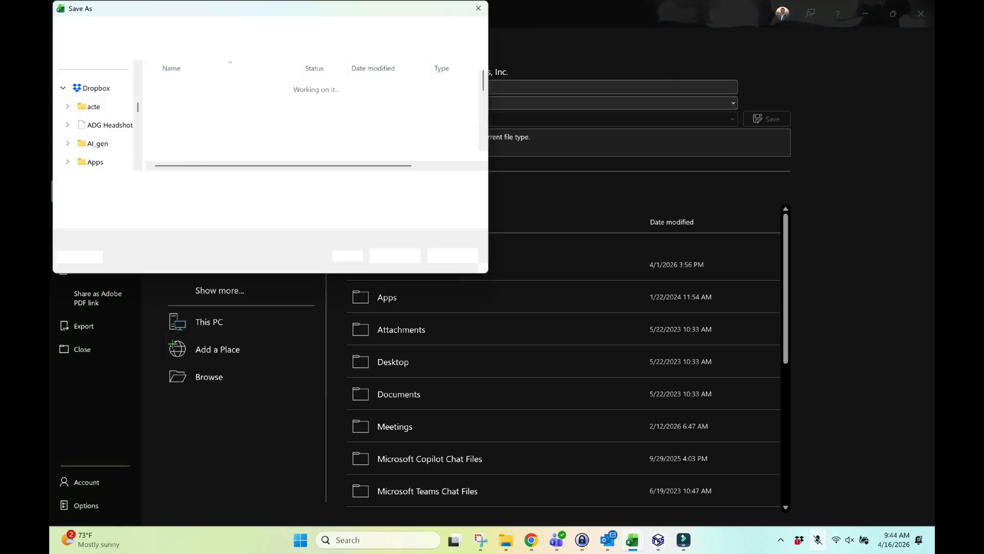
left_click(96, 107)
double_click(184, 87)
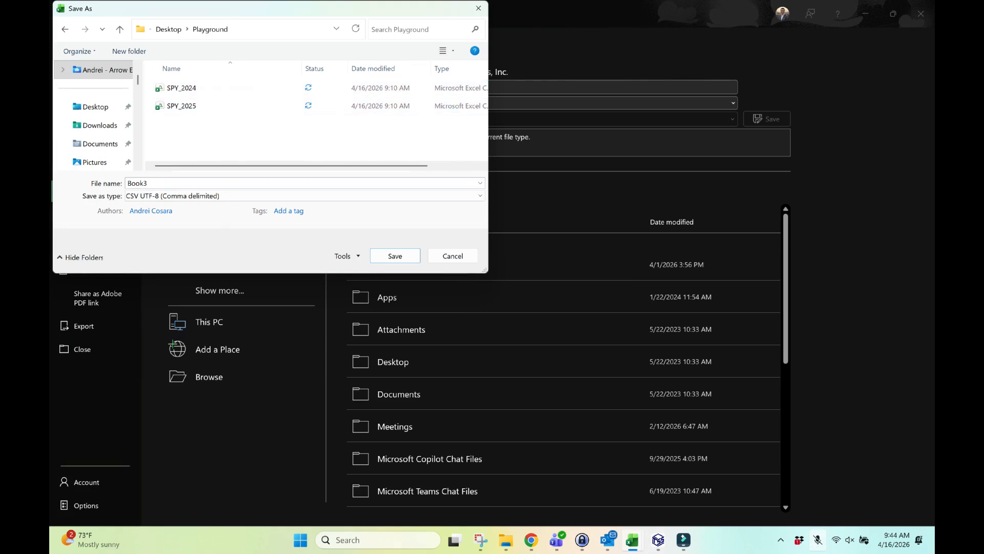
left_click(184, 88)
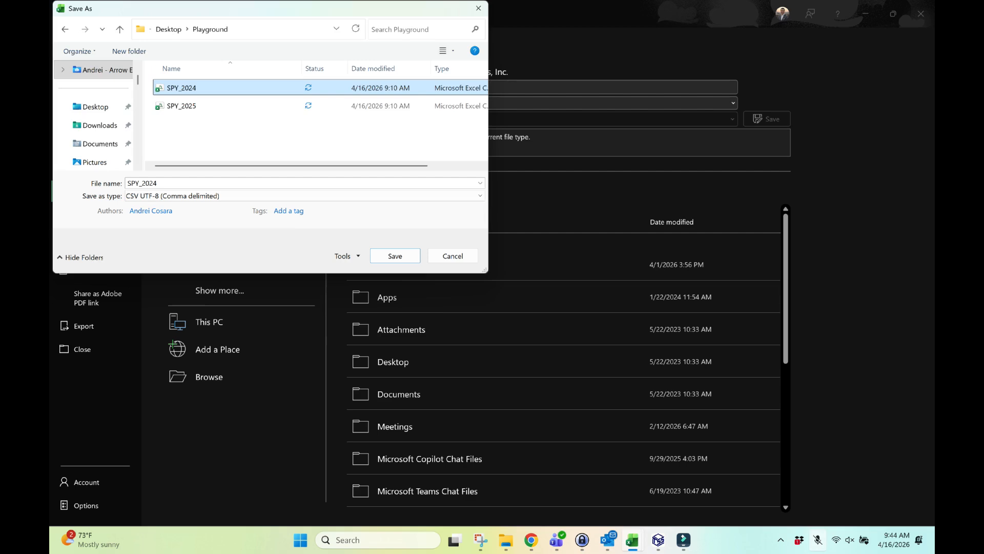
left_click(333, 135)
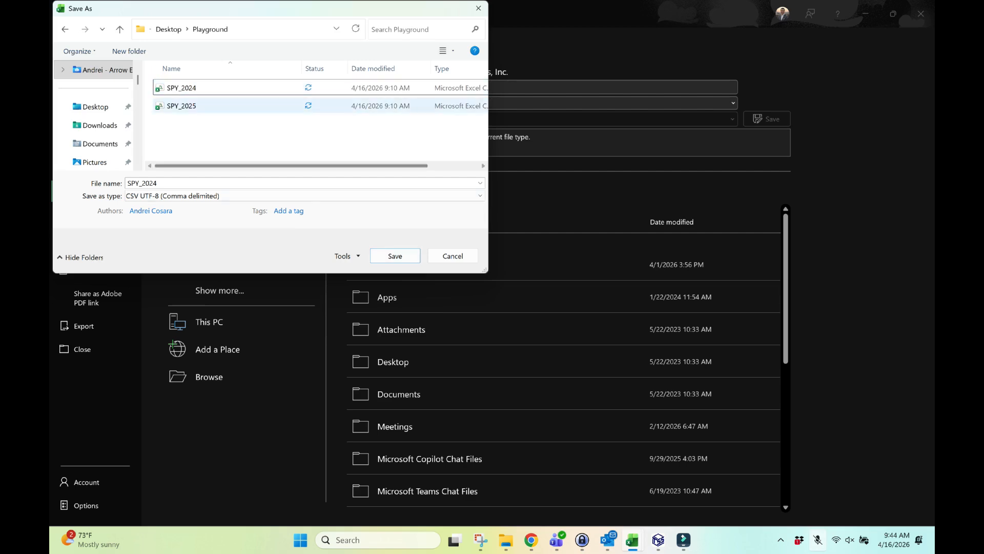
left_click(230, 87)
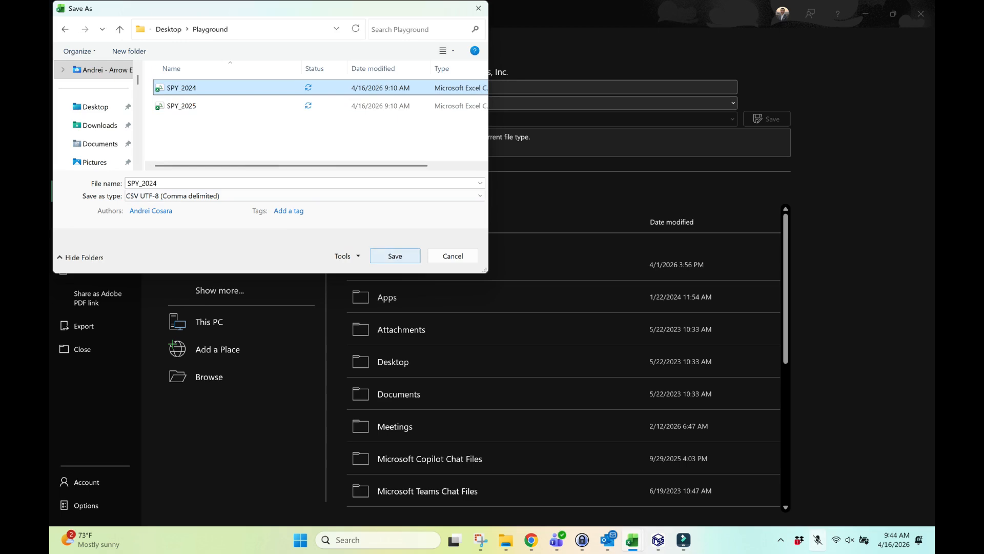
left_click(395, 255)
left_click(523, 270)
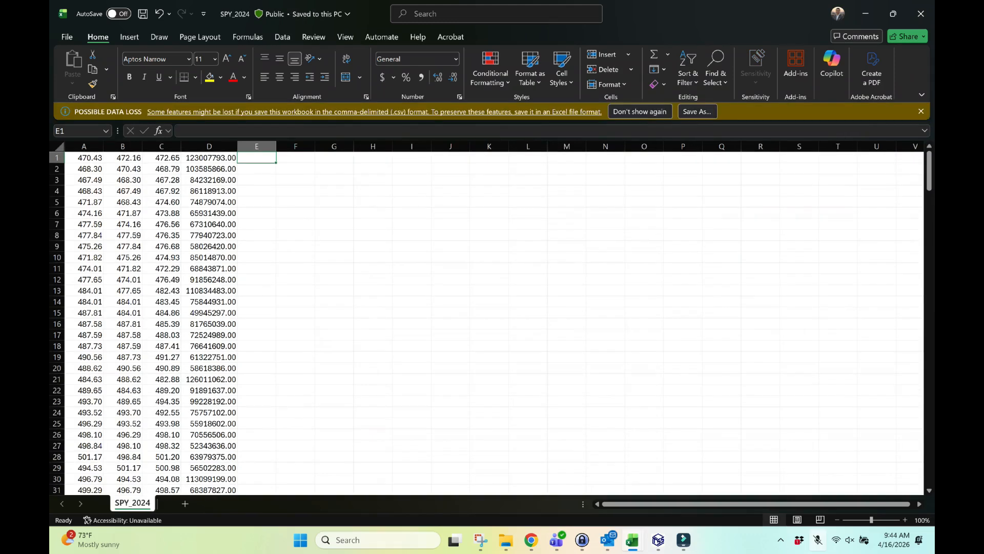
left_click(451, 213)
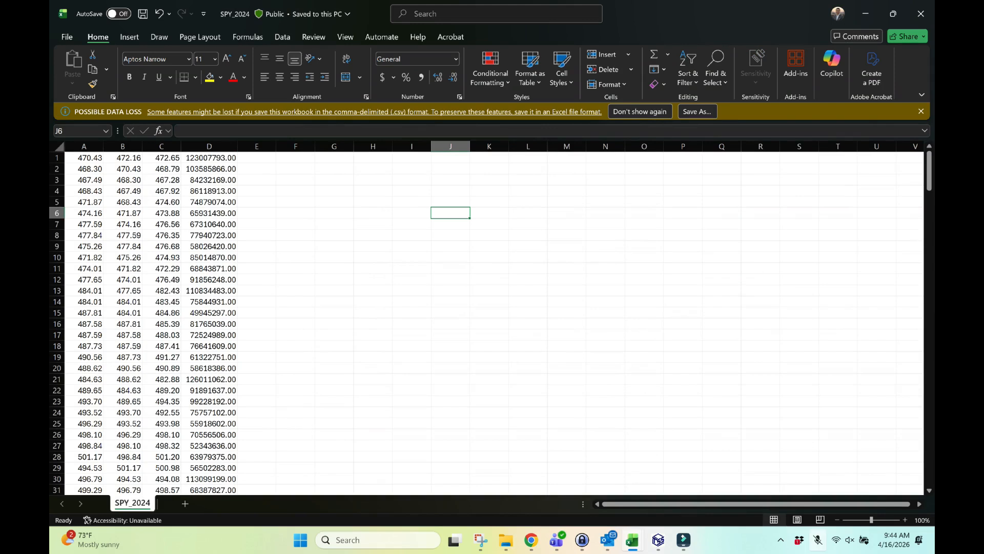
Switch to the Stock history workbook and copy the 2025 data range E2:H250, leaving out the header and the rows with 0 in column E
mouse_move(632, 540)
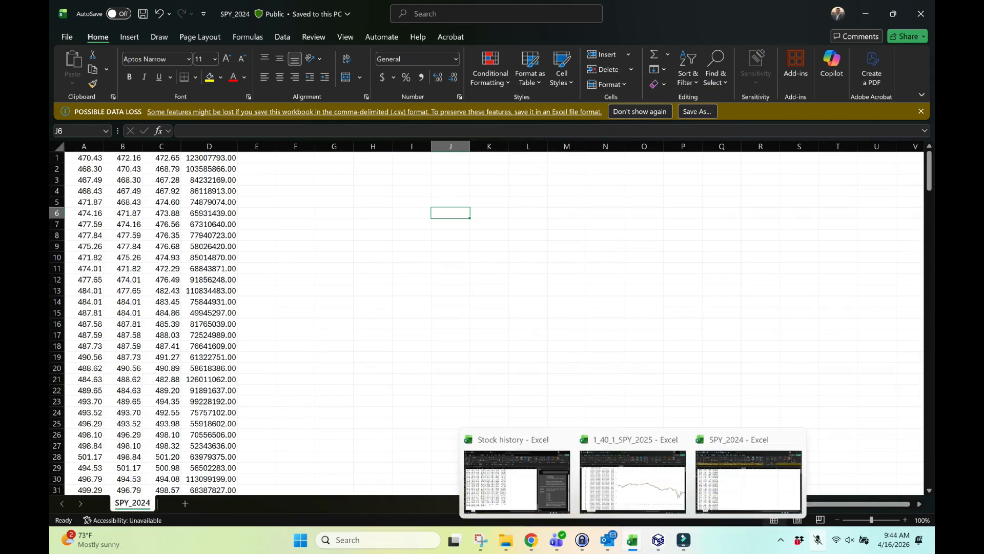
left_click(520, 487)
left_click_drag(661, 465, 661, 169)
left_click_drag(249, 169, 397, 435)
key("ctrl+c")
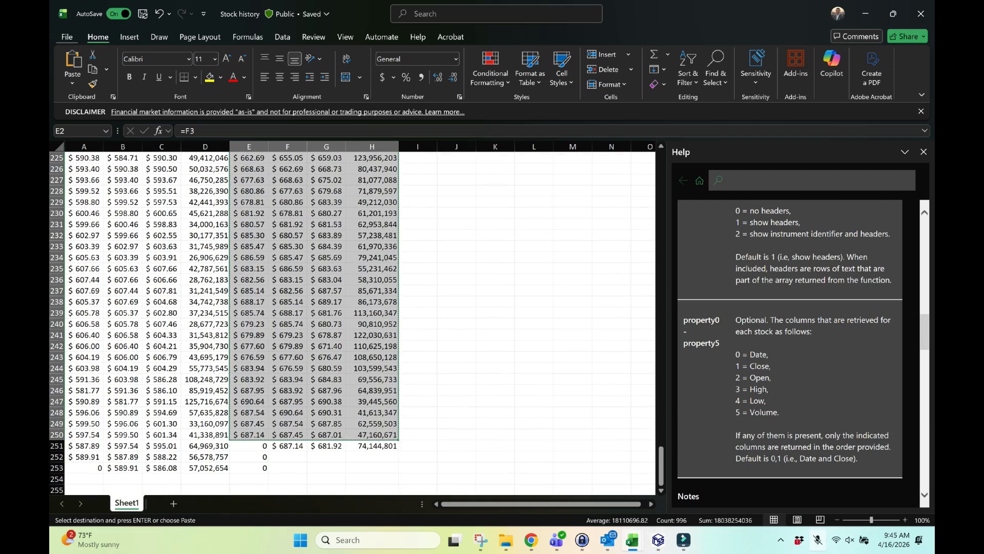
Create another blank workbook, paste the copied 2025 data at A1 as values only, and widen column D to fit the volumes
left_click(67, 37)
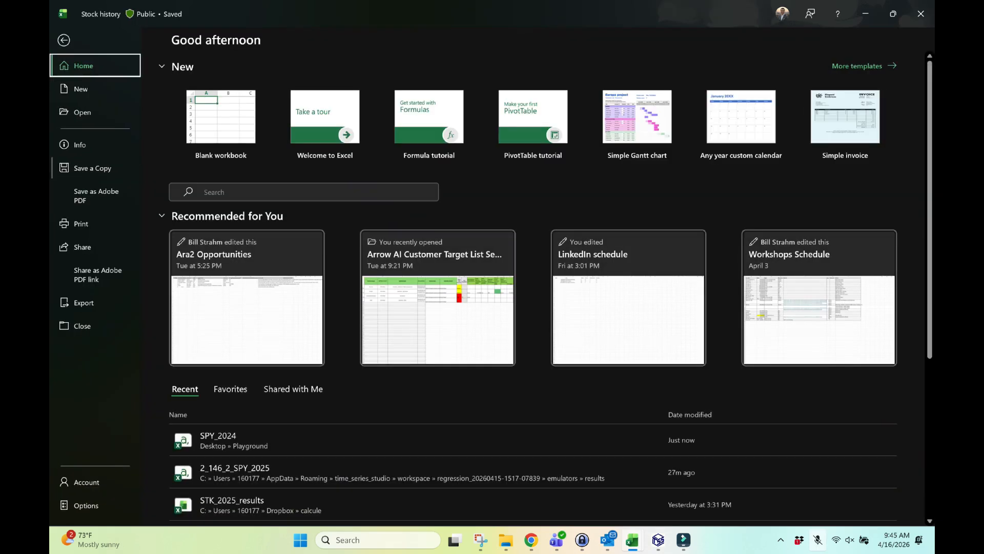
left_click(221, 116)
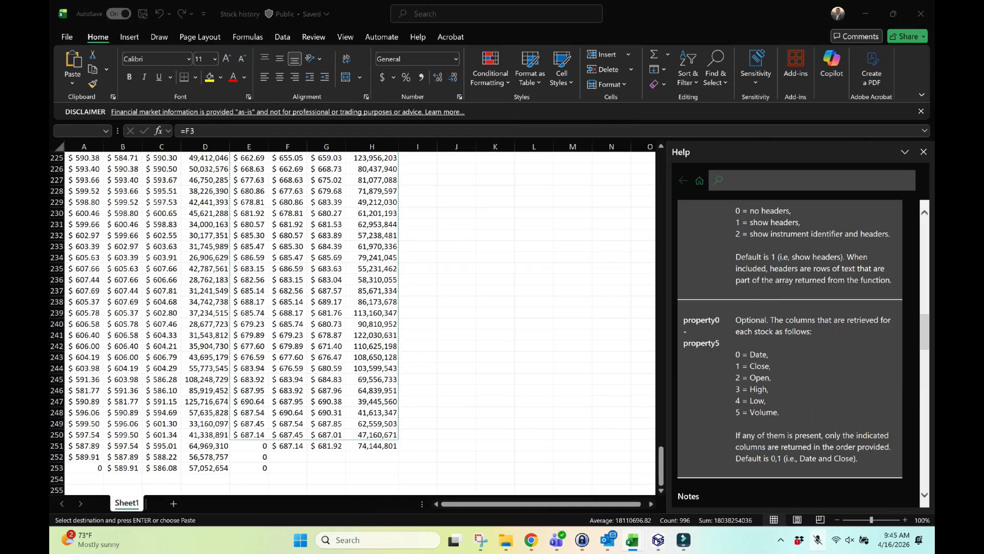
key("ctrl+v")
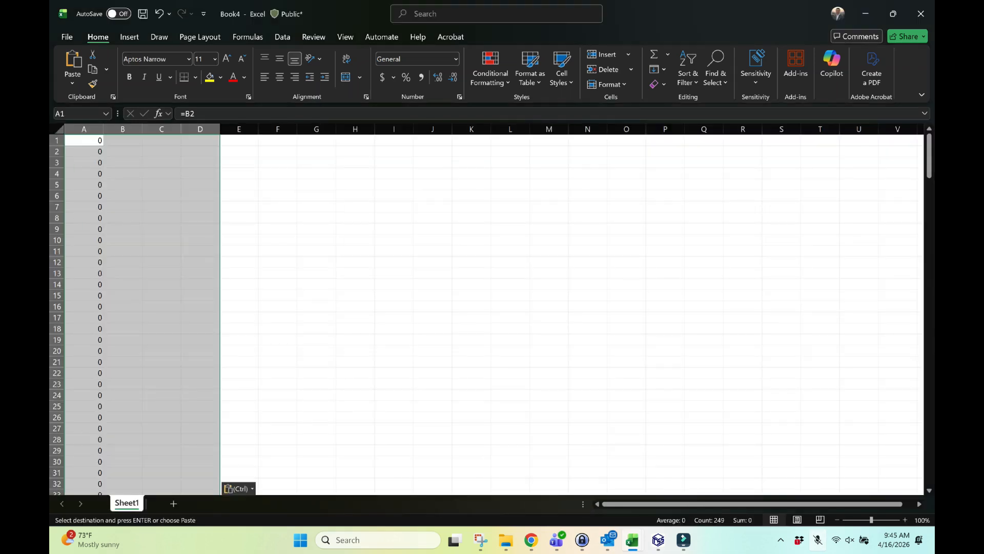
key("ctrl+z")
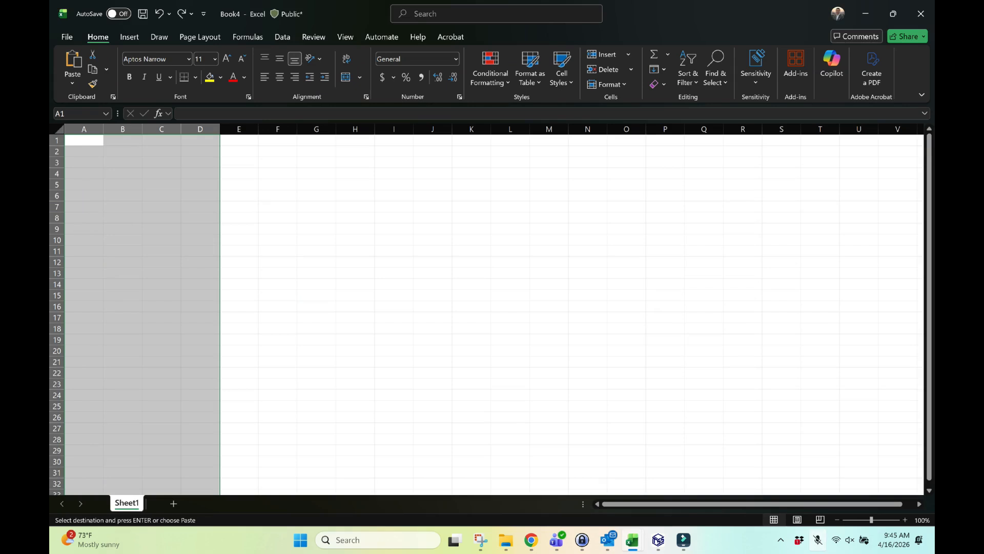
right_click(98, 136)
left_click(140, 220)
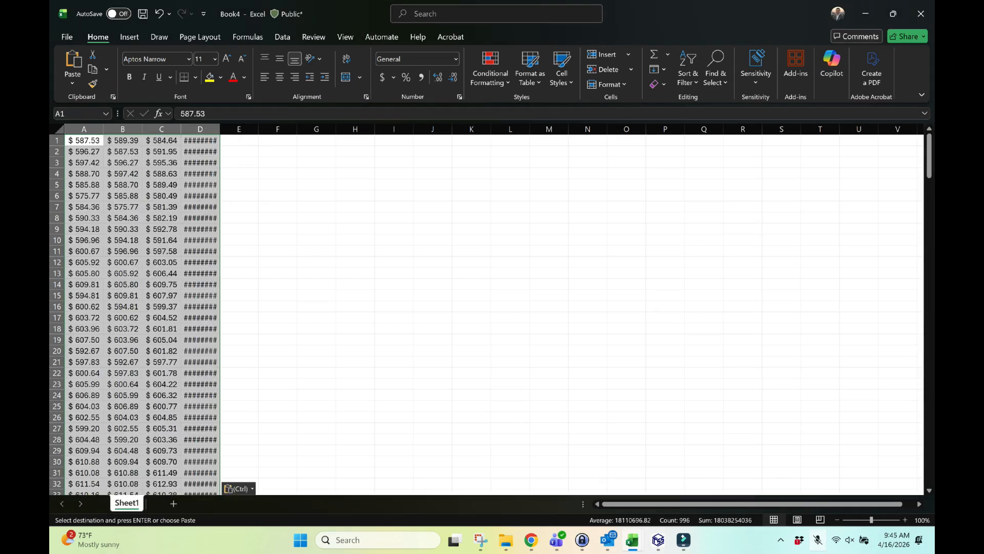
left_click_drag(238, 162, 237, 129)
left_click(296, 173)
Format the 2025 data in columns A to D as Number with 2 decimal places and no thousands separator
left_click_drag(84, 129, 216, 129)
right_click(218, 132)
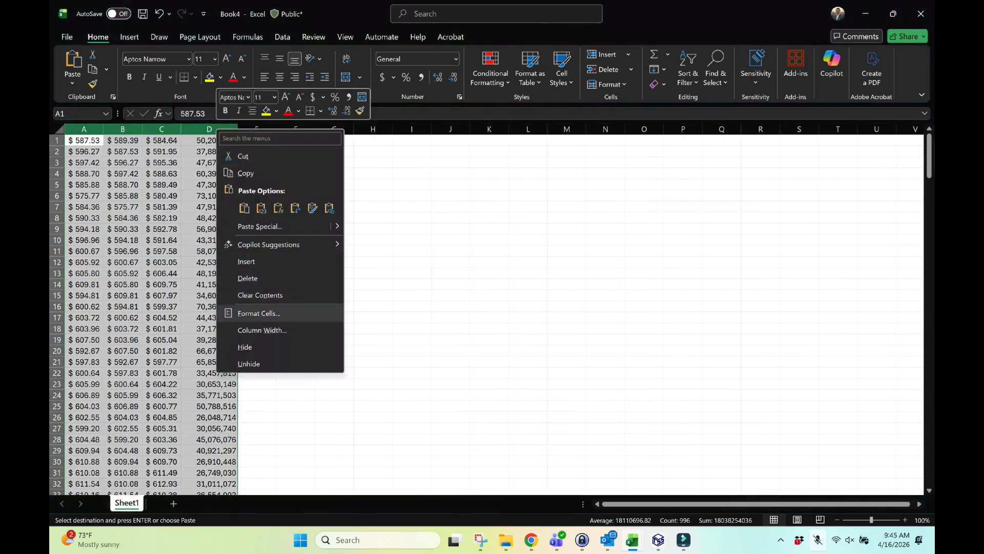
left_click(259, 312)
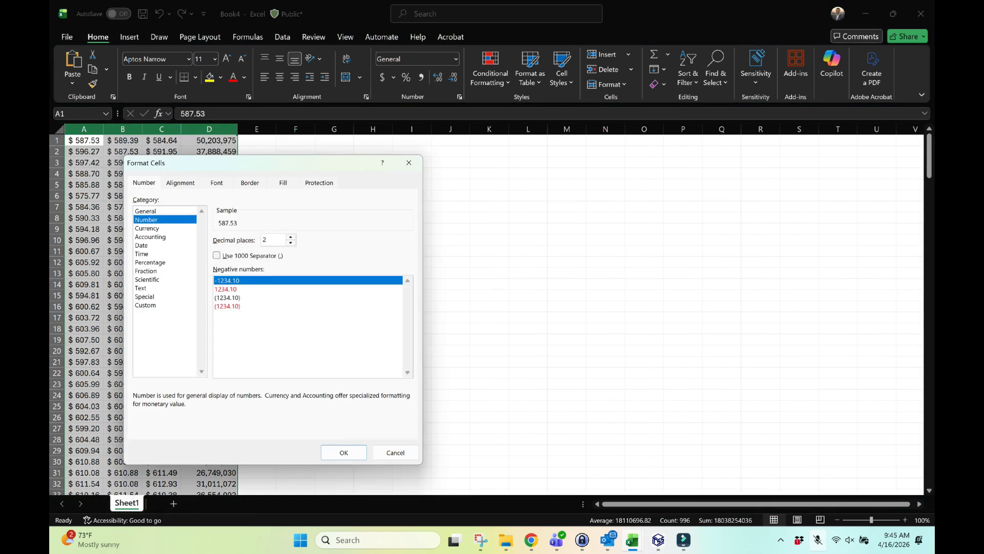
left_click(344, 453)
left_click(295, 218)
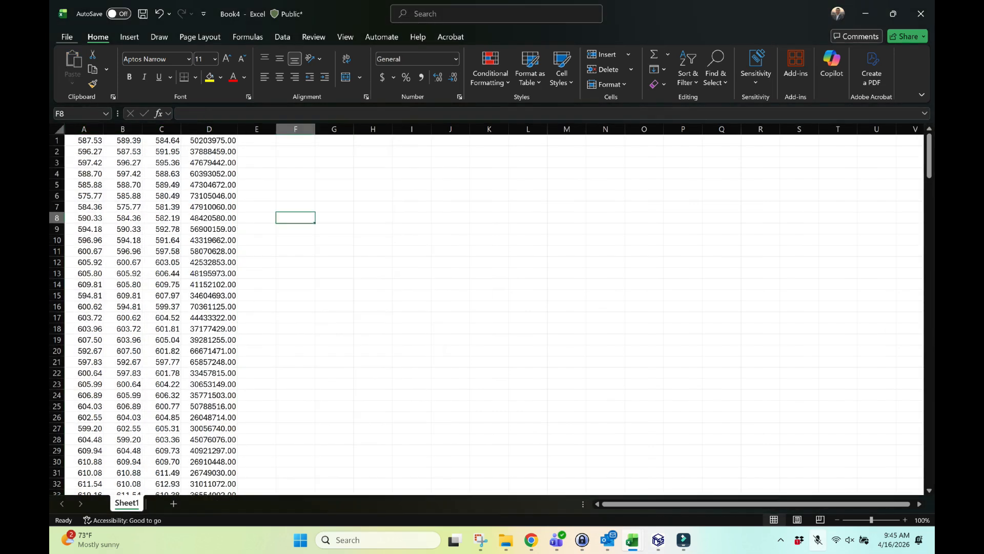
Save the 2025 workbook as CSV UTF-8 (Comma delimited) in the Desktop Playground folder, replacing the existing SPY_2025 file
left_click(66, 36)
left_click(86, 191)
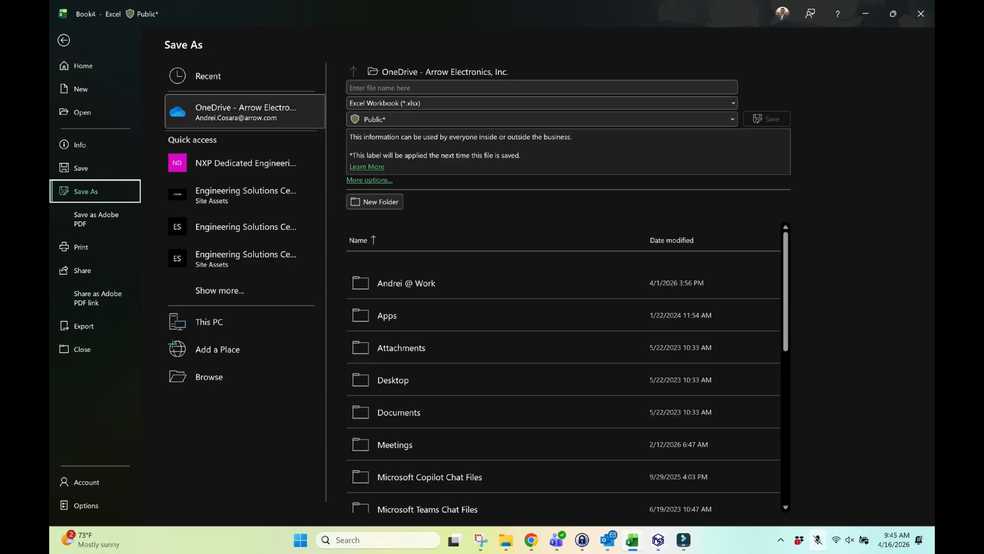
left_click(512, 103)
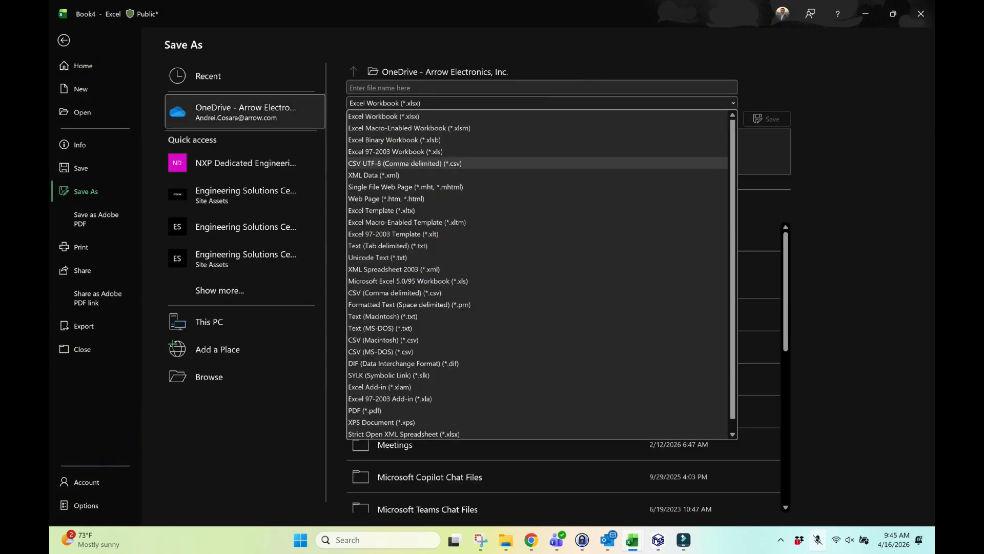
key("Return")
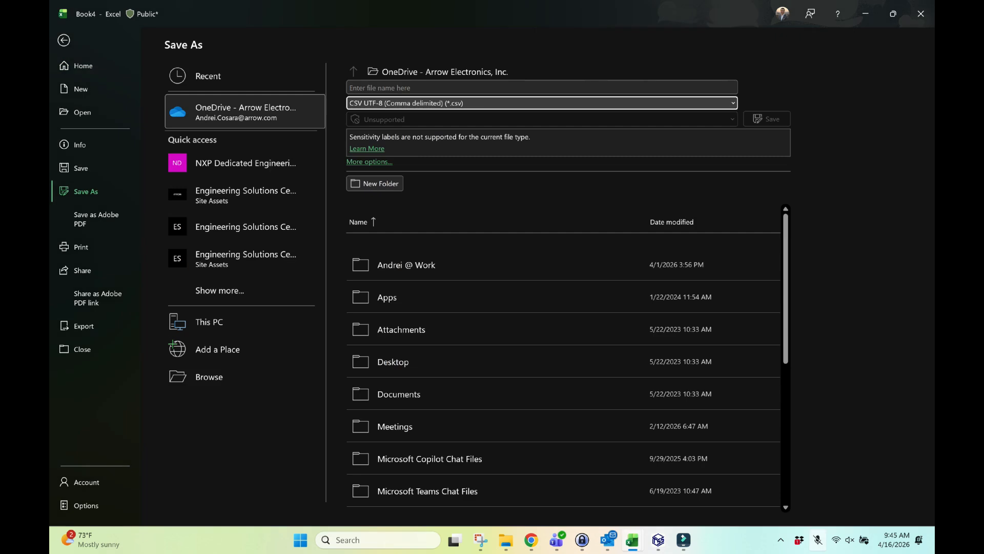
left_click(210, 377)
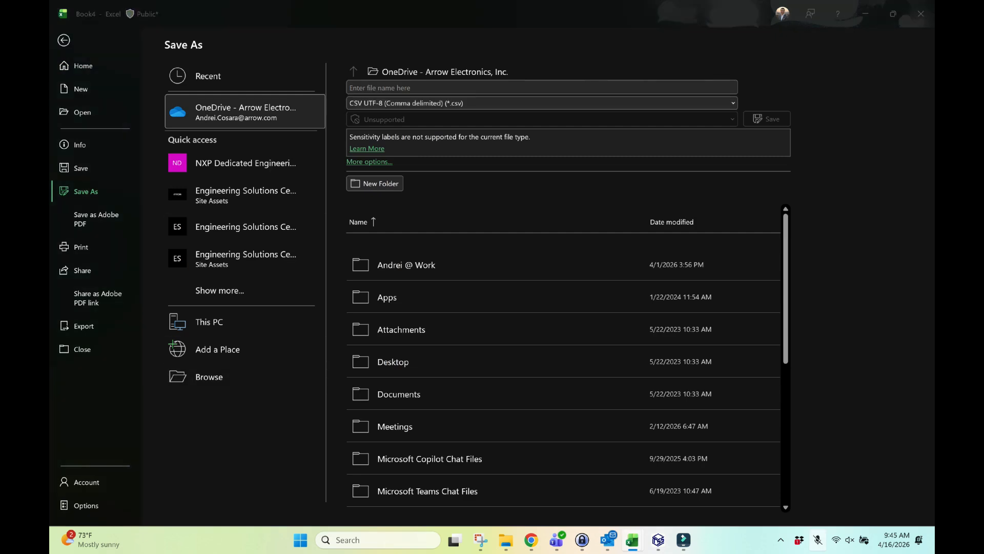
left_click(96, 107)
left_click(184, 88)
left_click(184, 88)
left_click(231, 144)
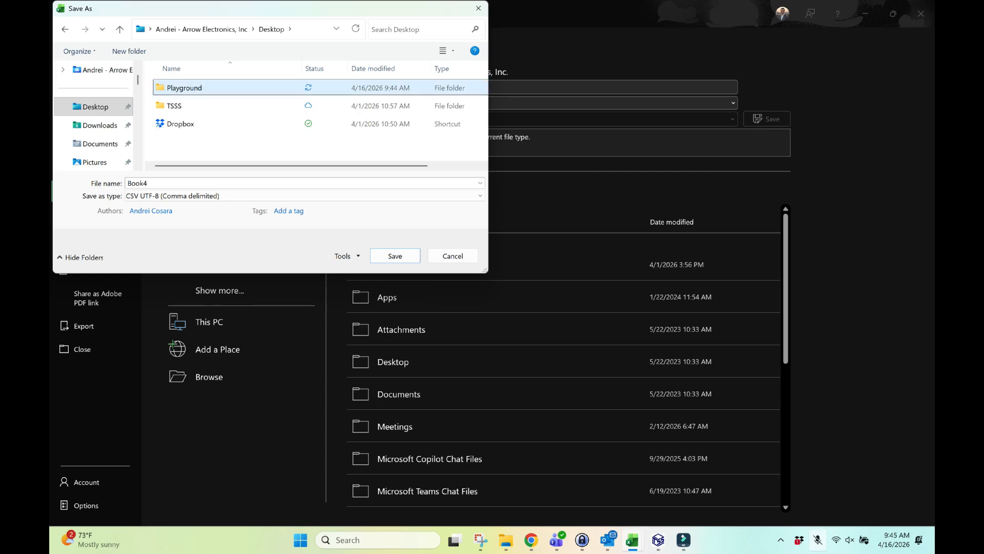
double_click(183, 88)
left_click(184, 105)
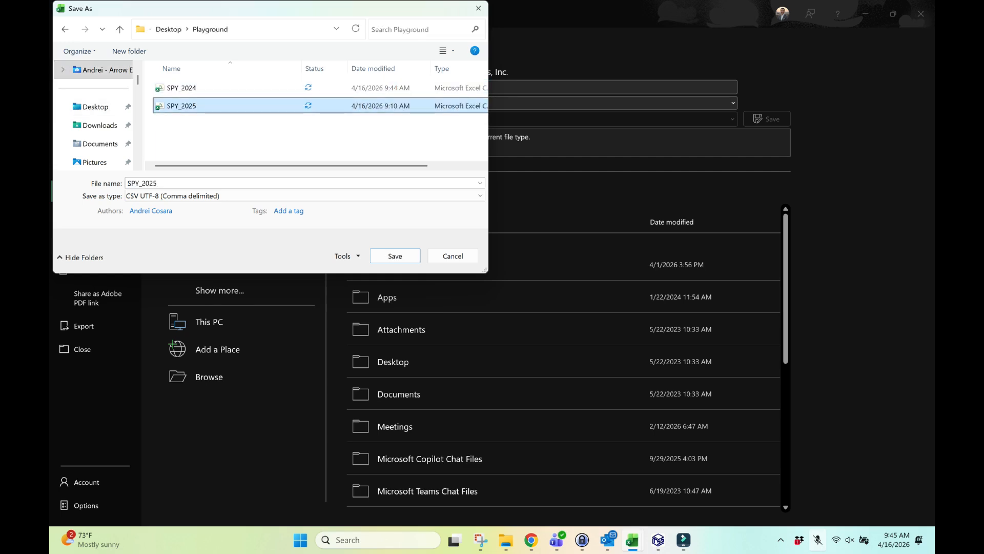
left_click(395, 256)
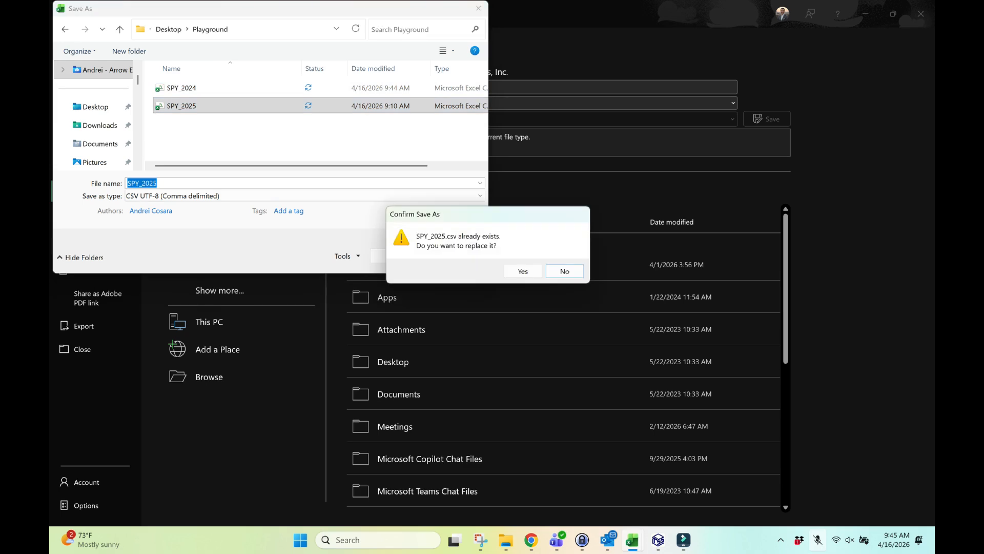
left_click(522, 271)
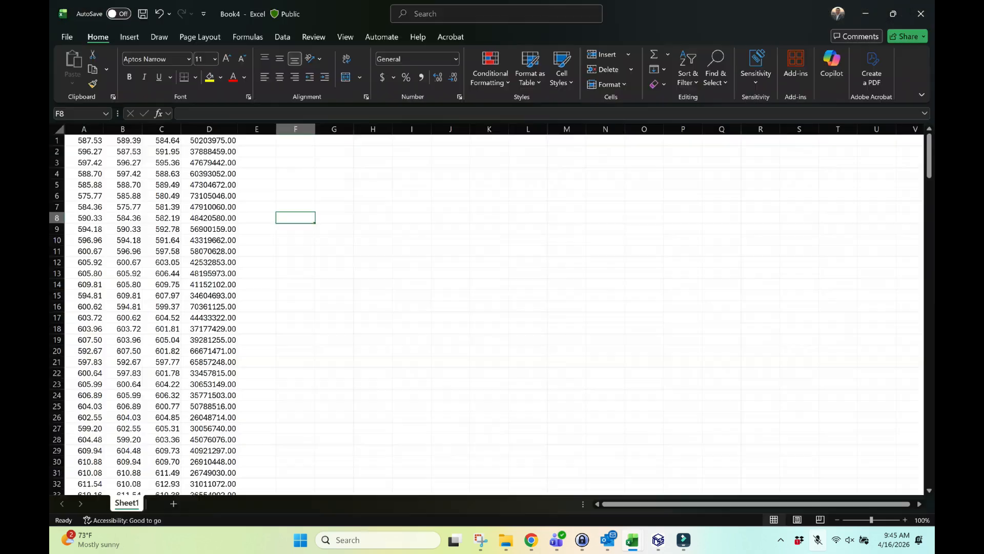
left_click(489, 268)
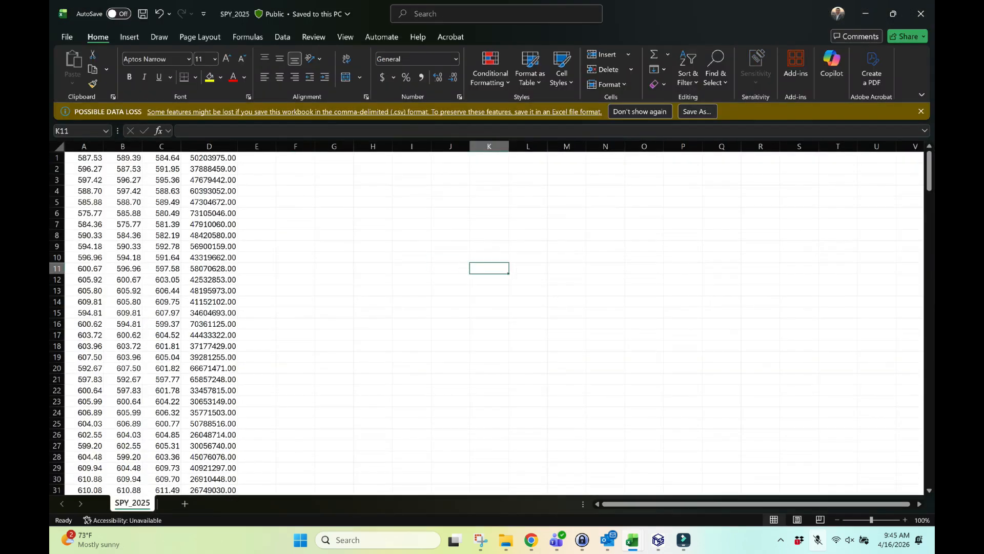
left_click(257, 179)
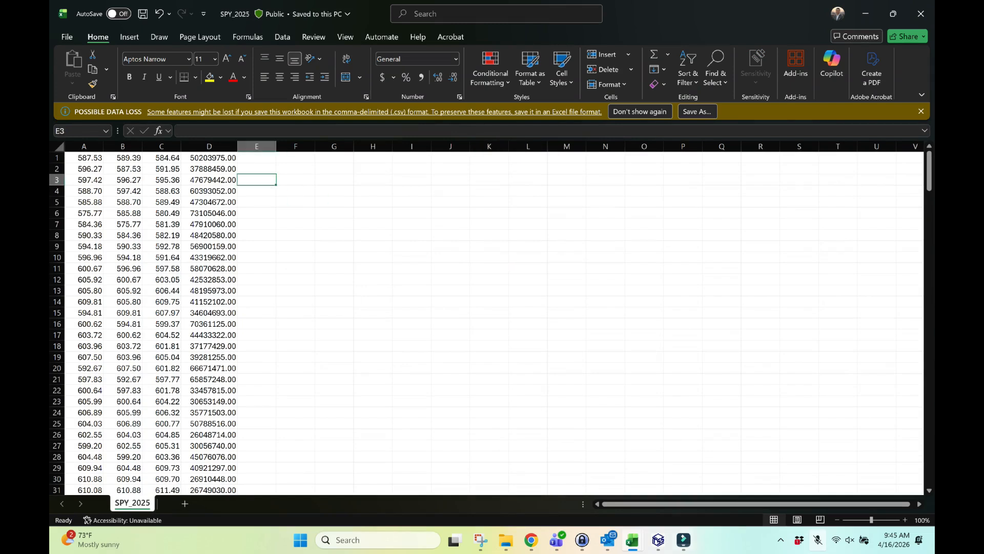
Switch to eIQ Time Series Studio and start a new AutoML regression project with the name "Stock prediction SPY"
left_click(658, 540)
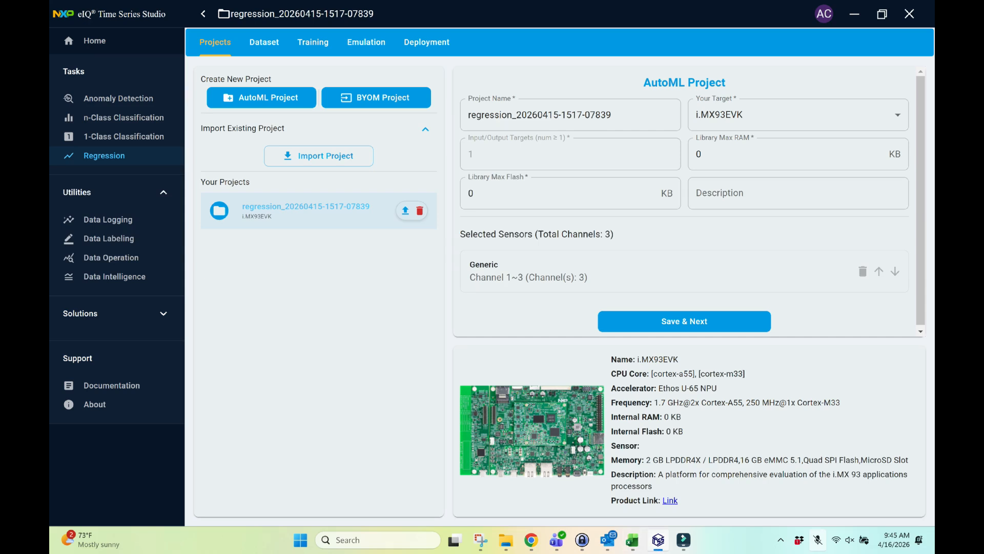
left_click(94, 41)
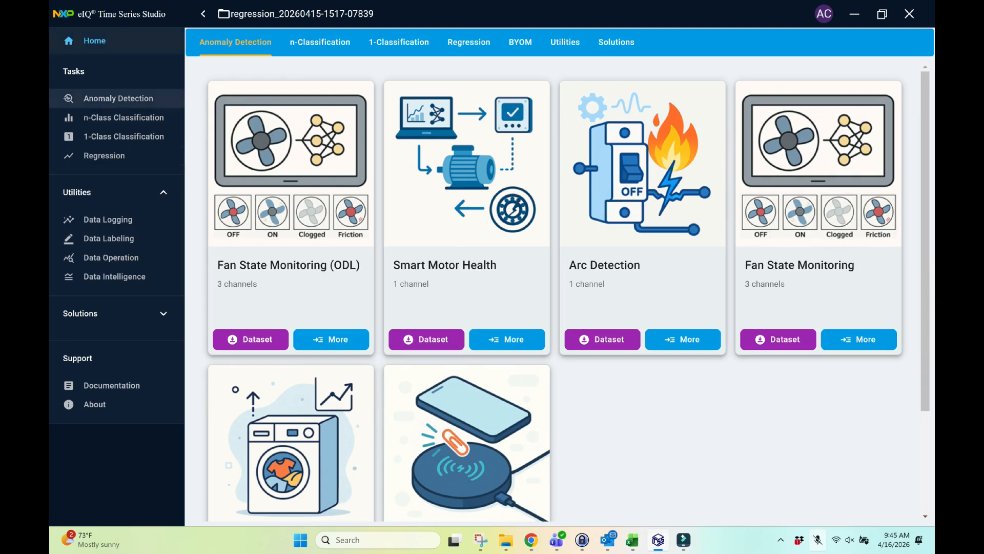
left_click(104, 156)
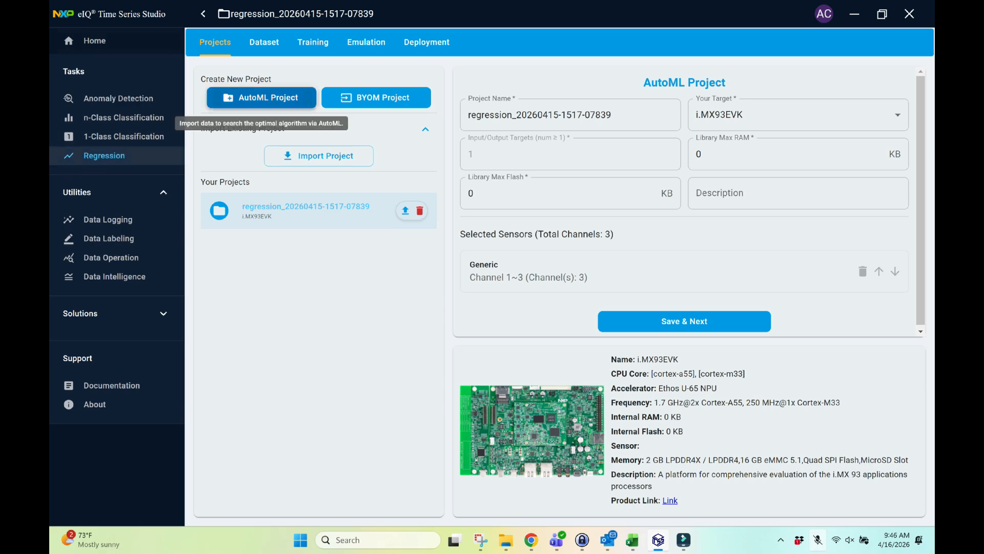
left_click(261, 97)
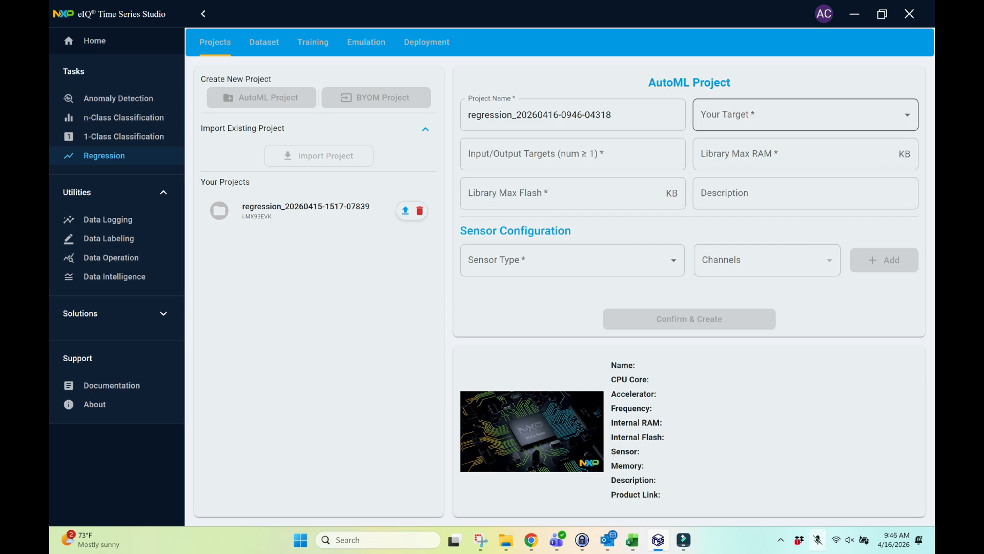
left_click_drag(612, 114, 467, 114)
type("Stock ")
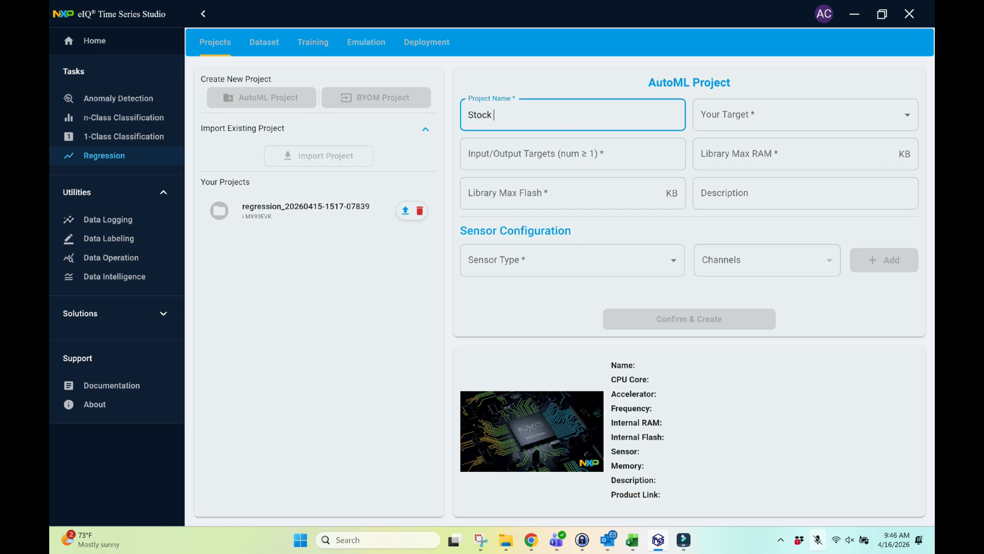
type("prediction SPY")
Choose the i.MX93EVK board as the target of the new project
left_click(806, 115)
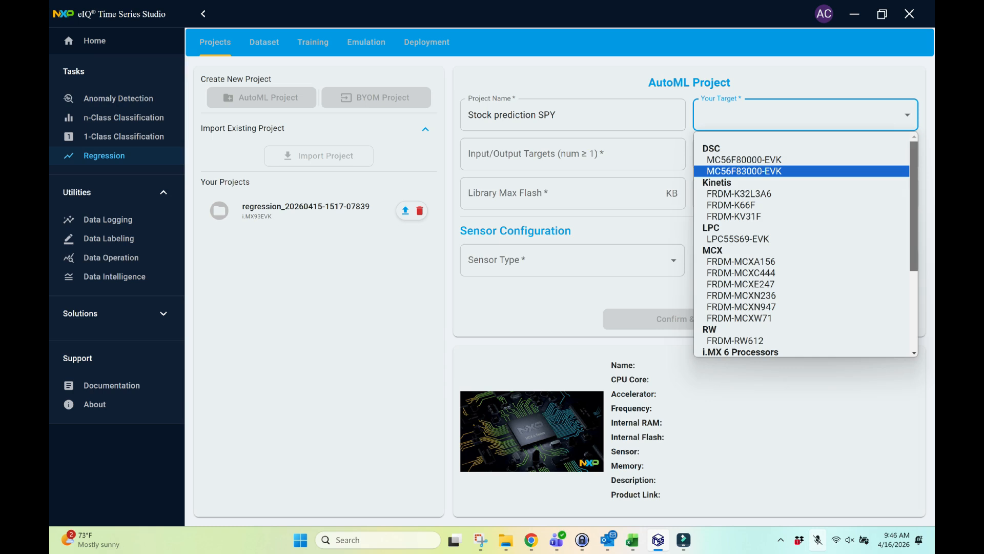
scroll(804, 245, "down", 3)
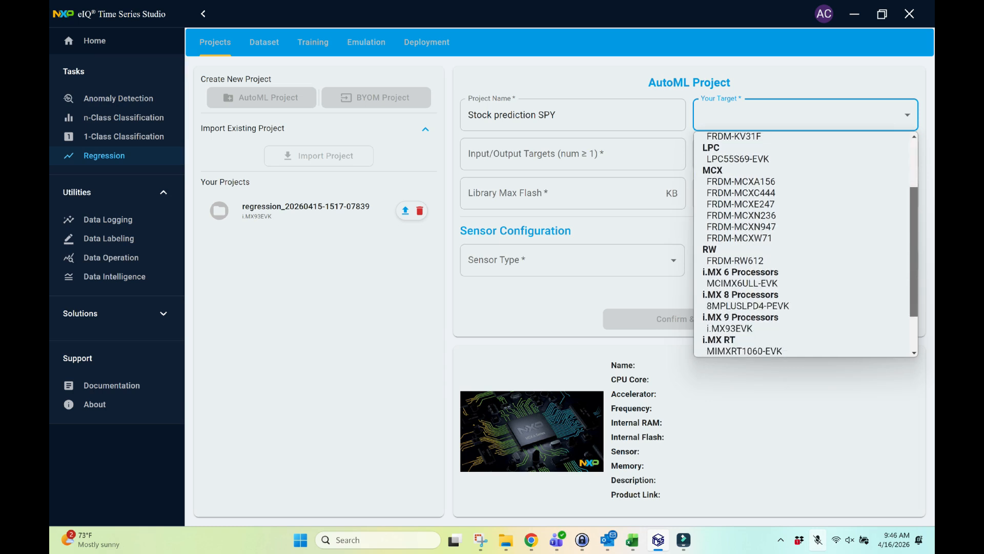
scroll(805, 272, "down", 1)
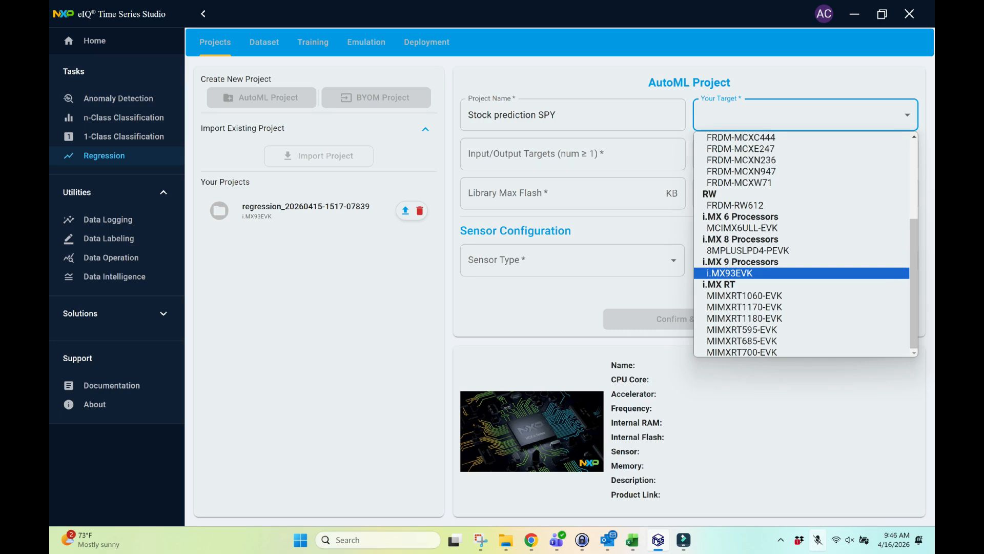
left_click(730, 273)
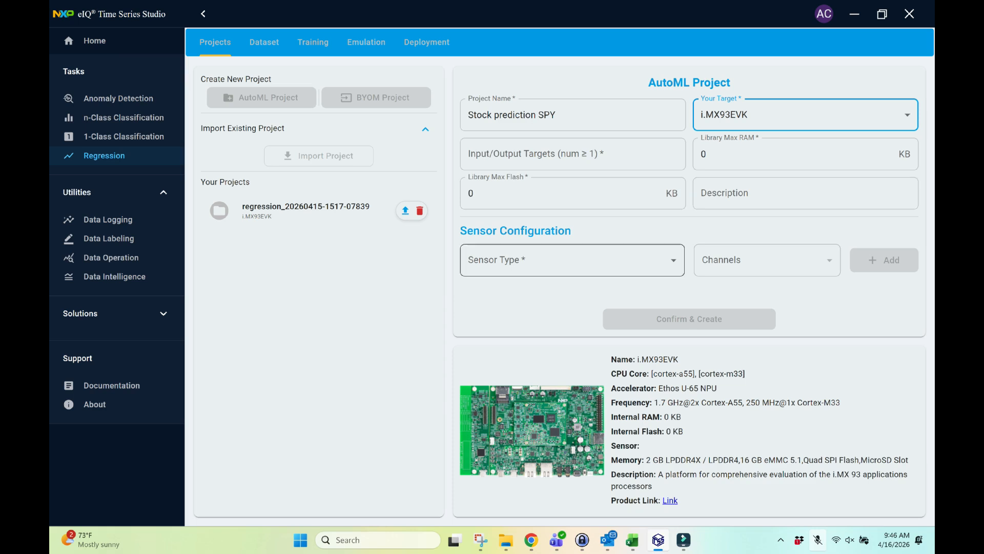
Set the input/output targets to 1 and add a Generic sensor with 3 channels to the project configuration
left_click(571, 259)
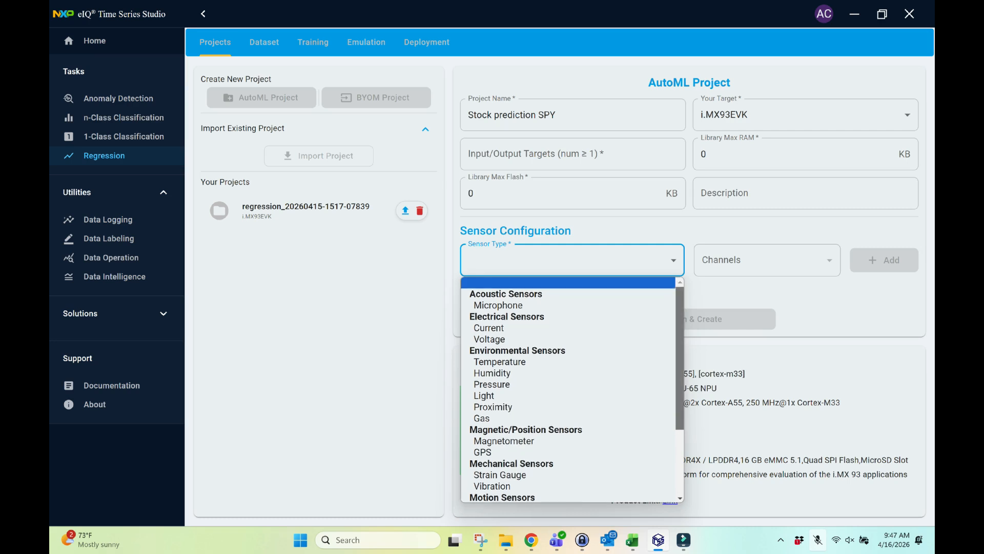
scroll(569, 390, "down", 3)
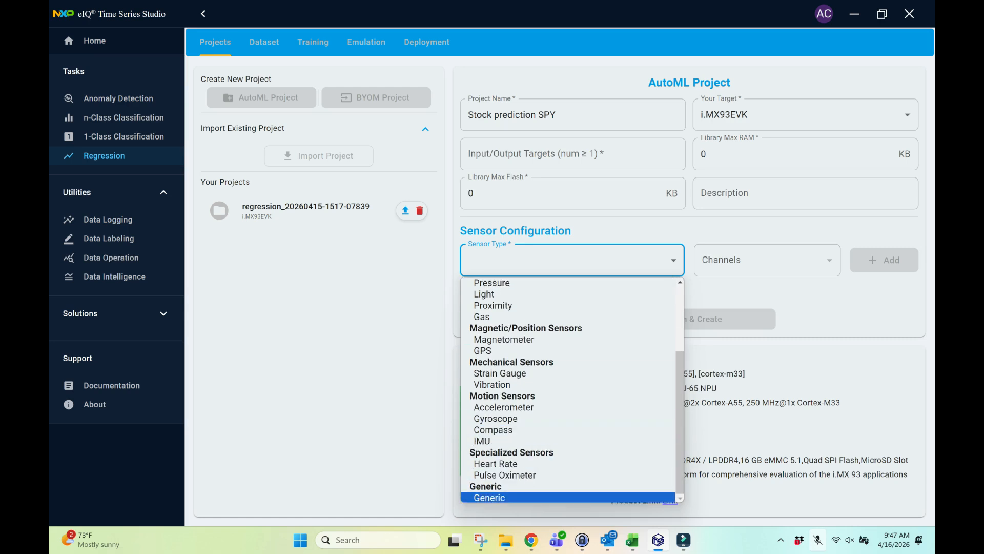
key("Return")
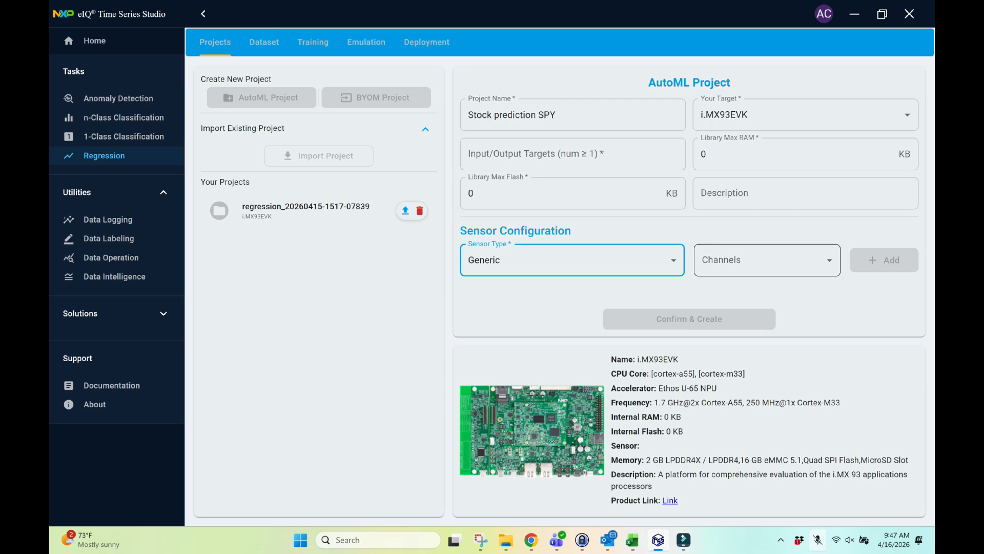
left_click(767, 260)
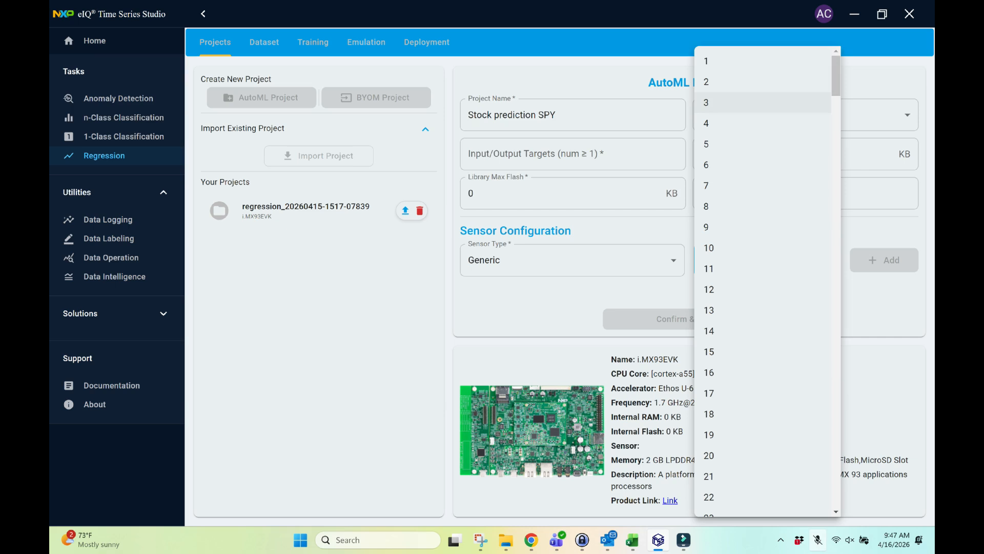
left_click(787, 103)
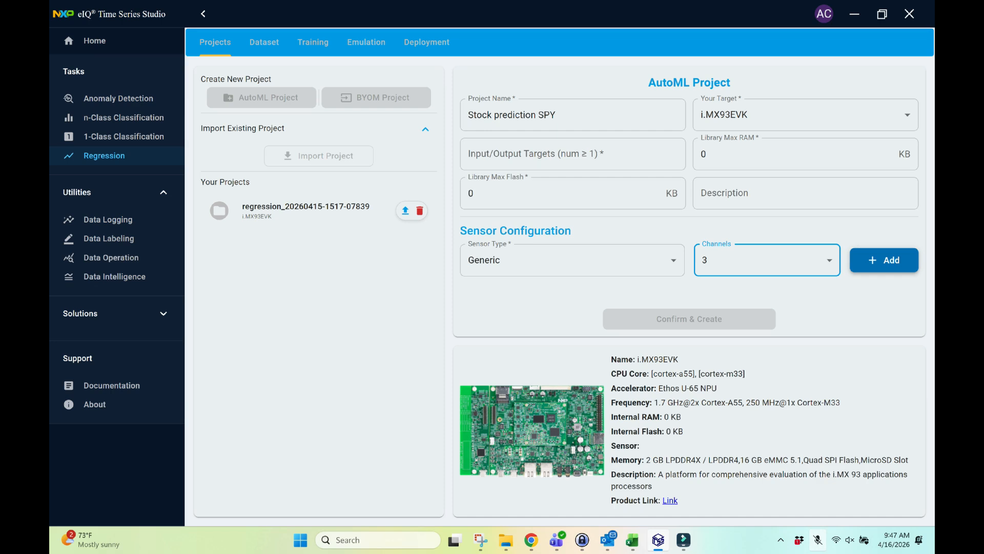
left_click(572, 154)
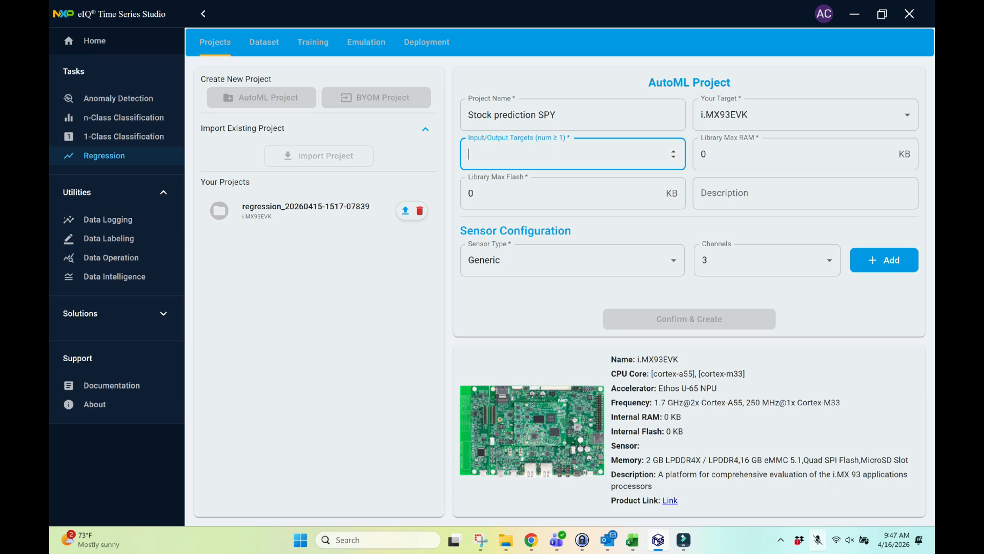
type("1")
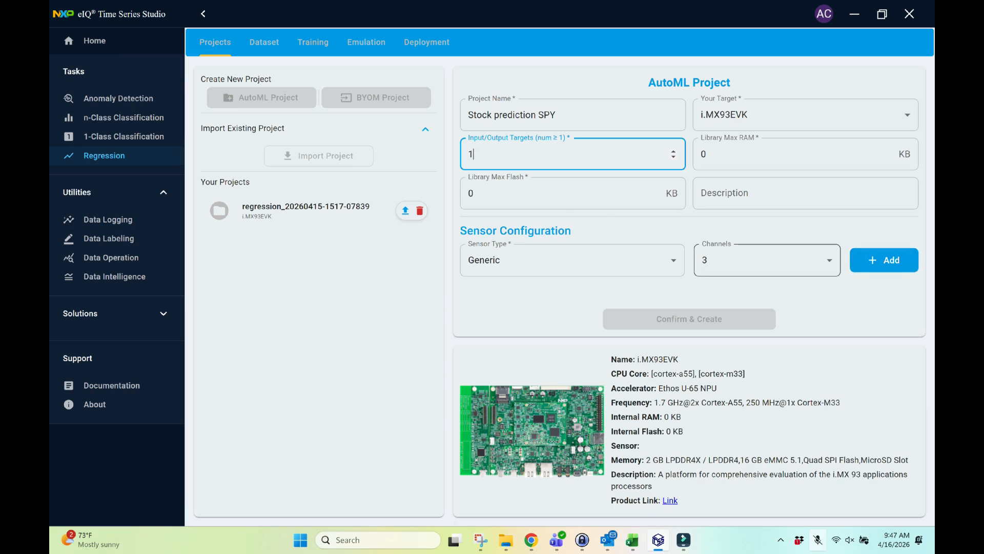
left_click(883, 259)
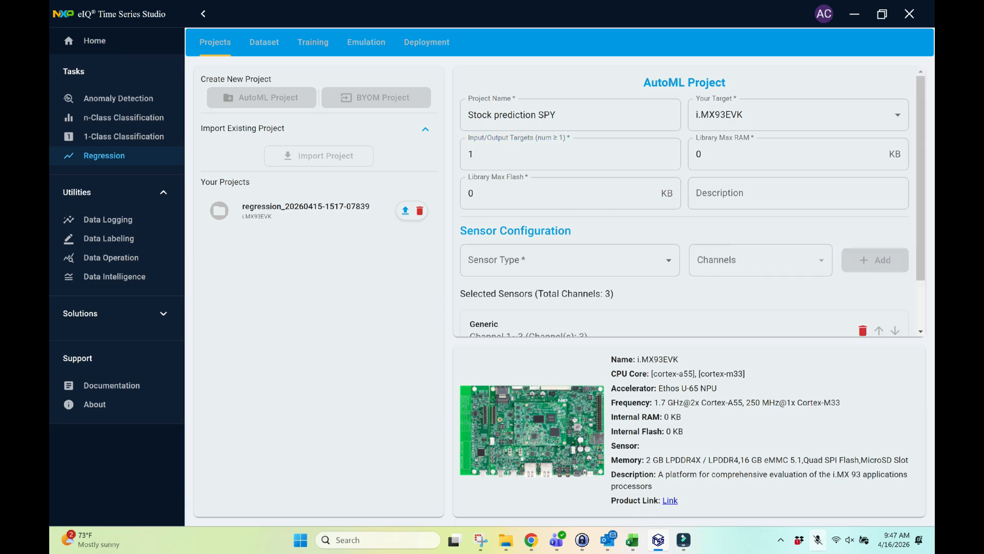
Try to create the project under the name "Stock prediction SPY"
scroll(684, 201, "down", 2)
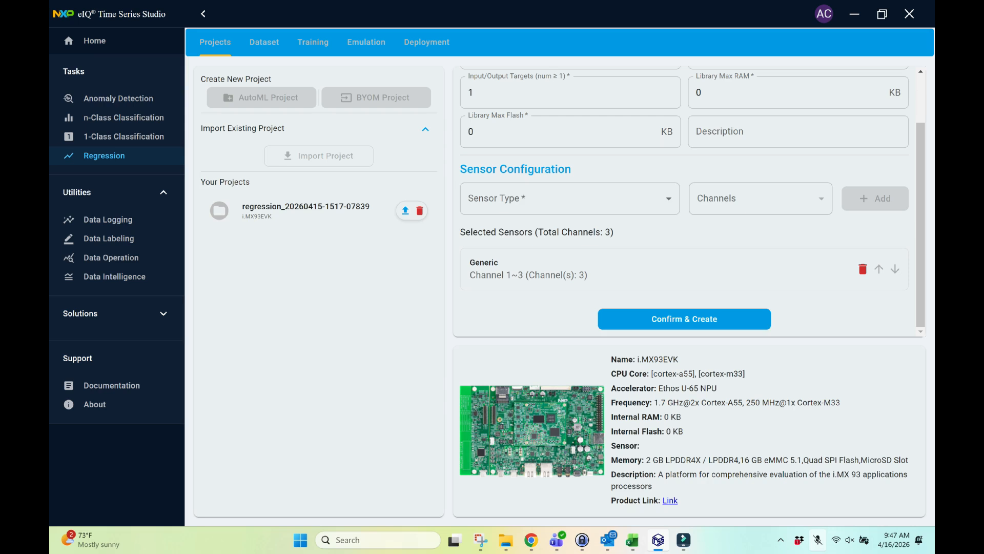
left_click(651, 315)
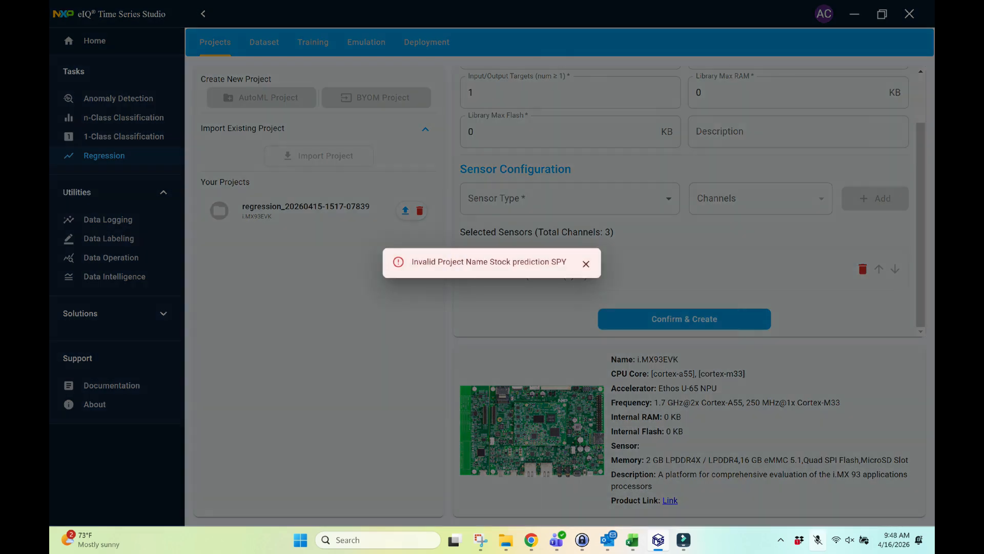
left_click(586, 264)
Add underscores to the project name so it reads "Stock _prediction_SPY" and try to create the project again
scroll(585, 256, "up", 2)
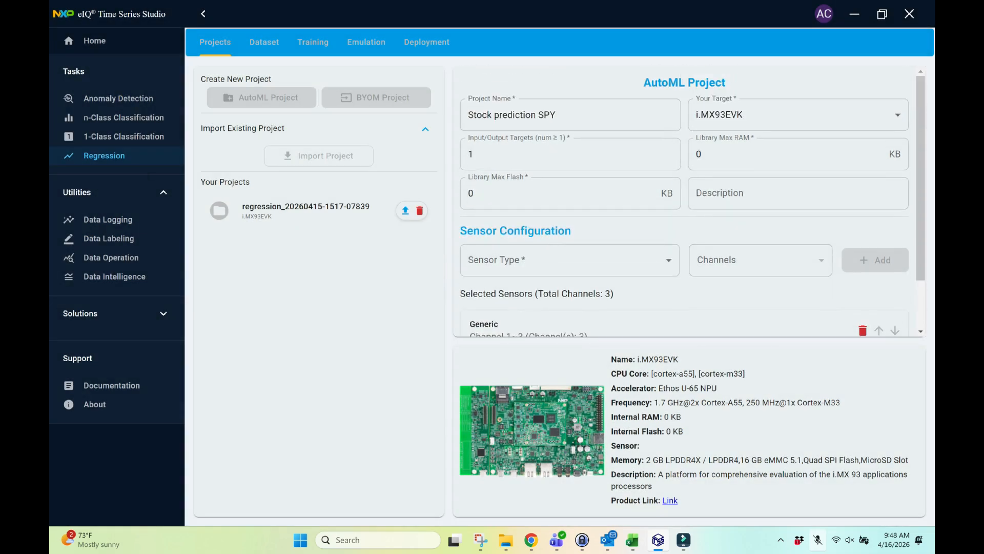
left_click(495, 115)
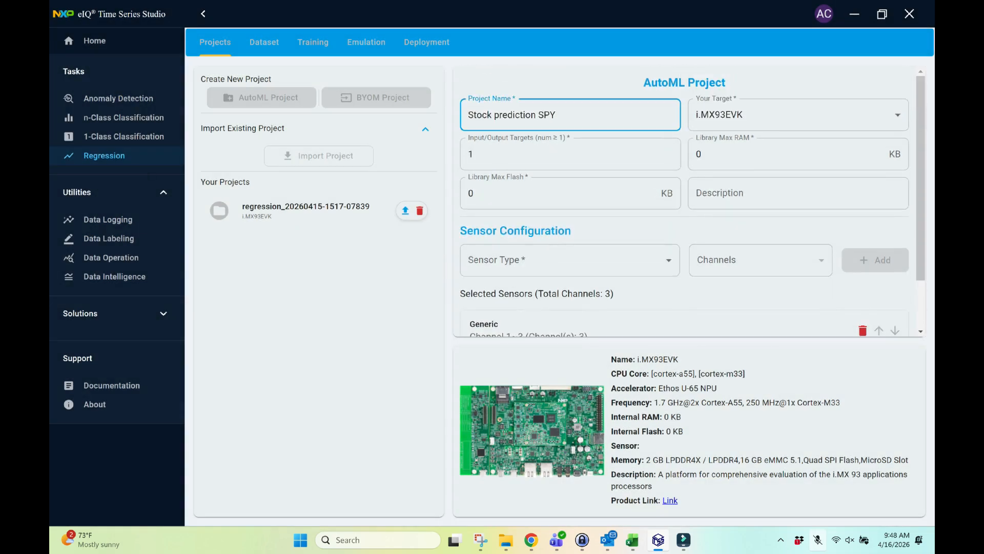
type("_")
key("Right")
key("Right")
key("Right")
key("Right")
key("Right")
key("Right")
key("Right")
key("Delete")
type("_")
scroll(570, 154, "down", 2)
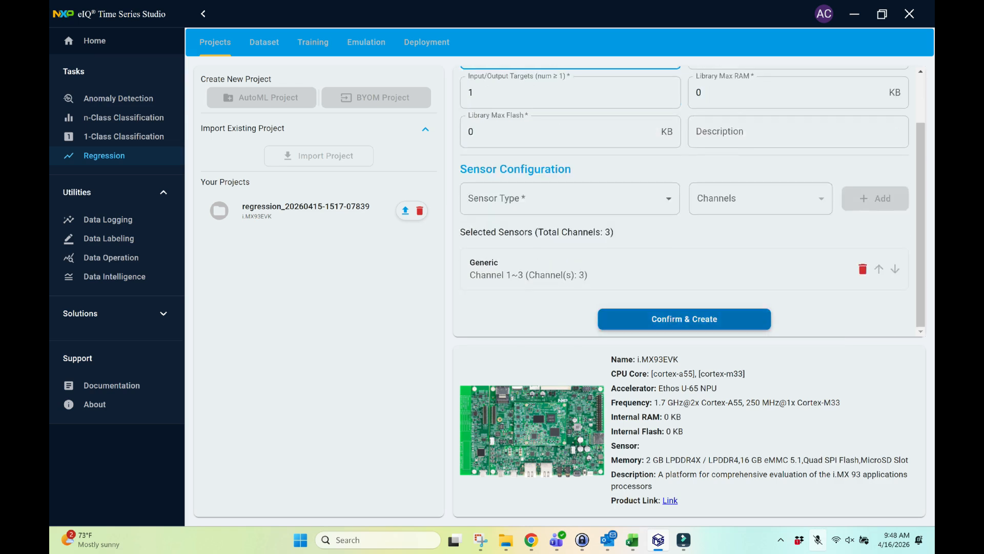
left_click(684, 319)
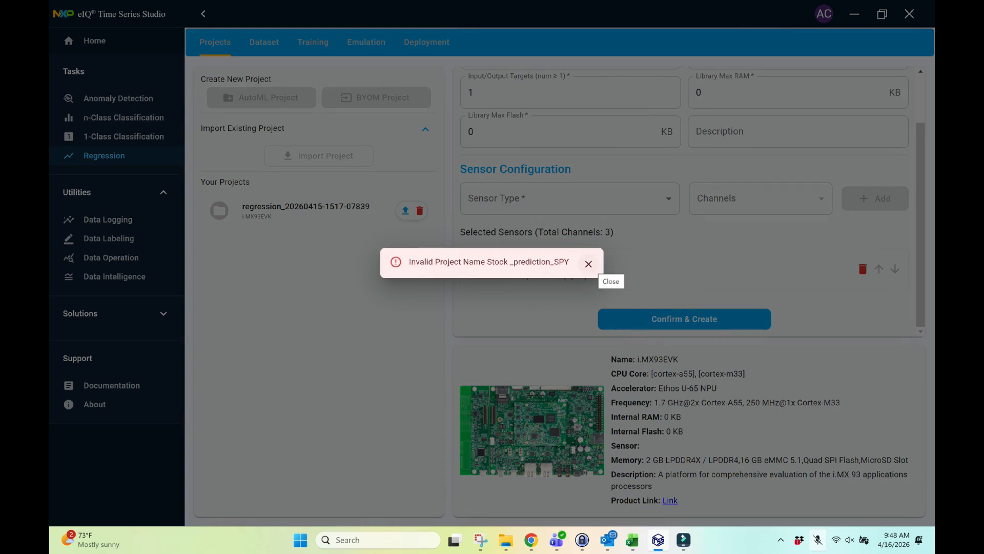
left_click(588, 263)
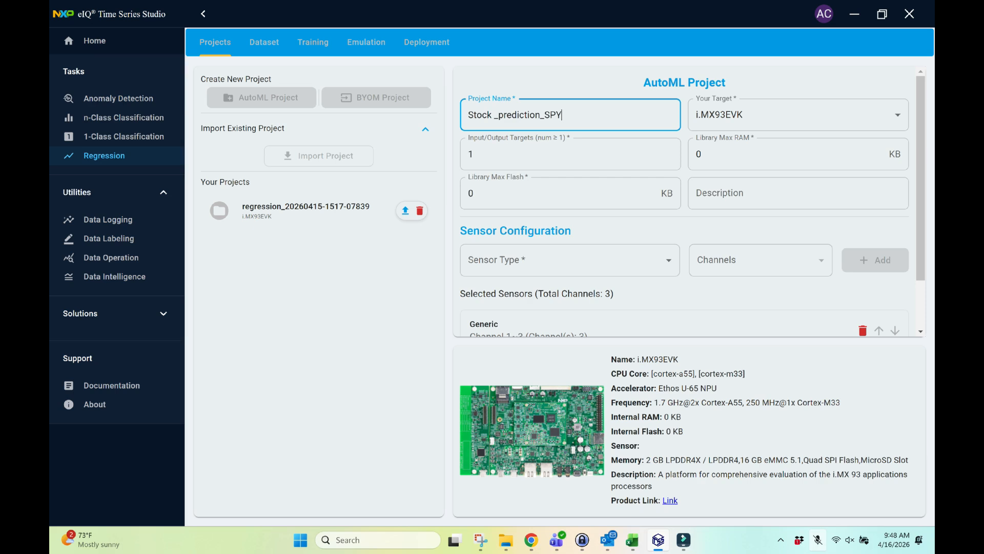
Replace the project name with "Stockpre" and create the AutoML project
left_click_drag(563, 115, 492, 115)
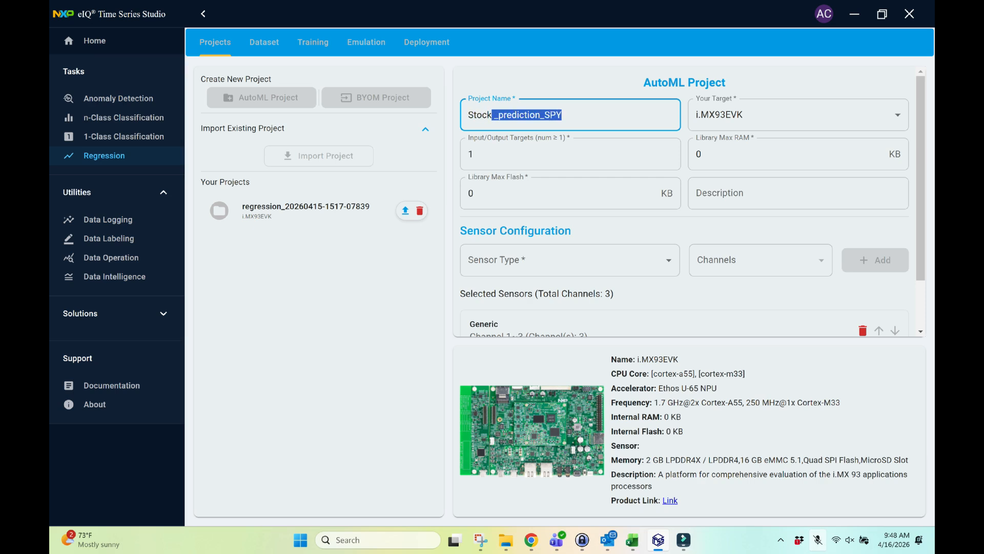
type("p")
type("re")
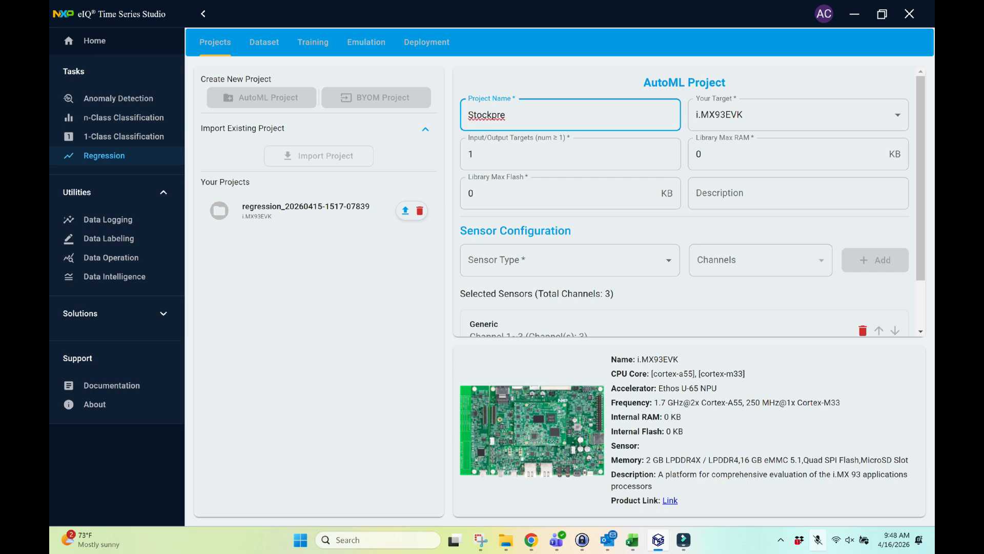
scroll(684, 287, "down", 2)
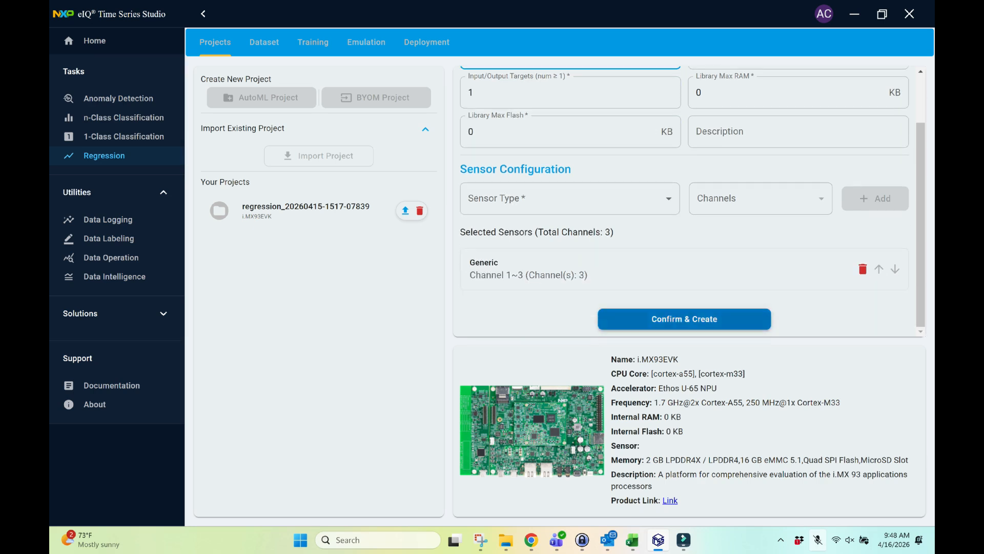
left_click(684, 319)
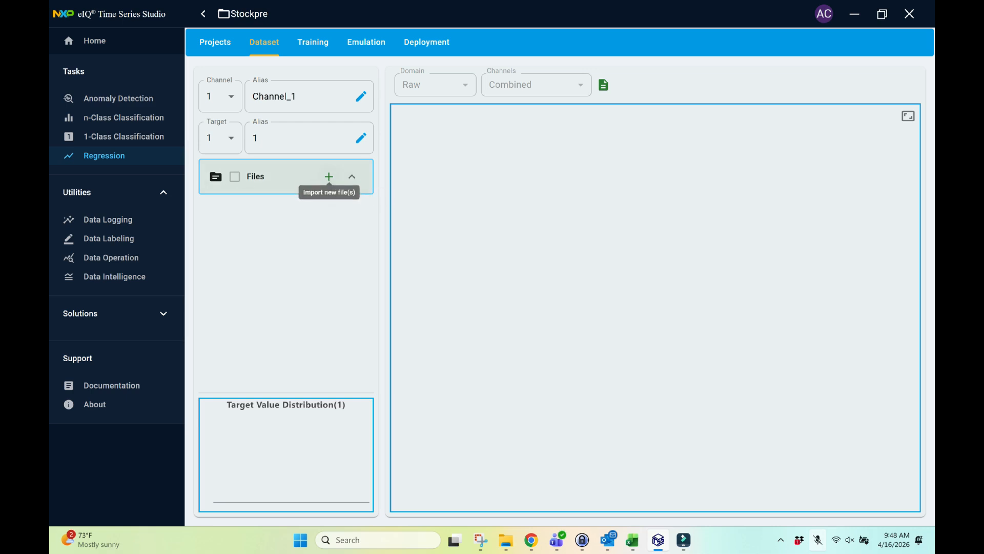
Load SPY_2024.csv into the dataset with all preview rows selected, and show its channels as separate plots
left_click(328, 176)
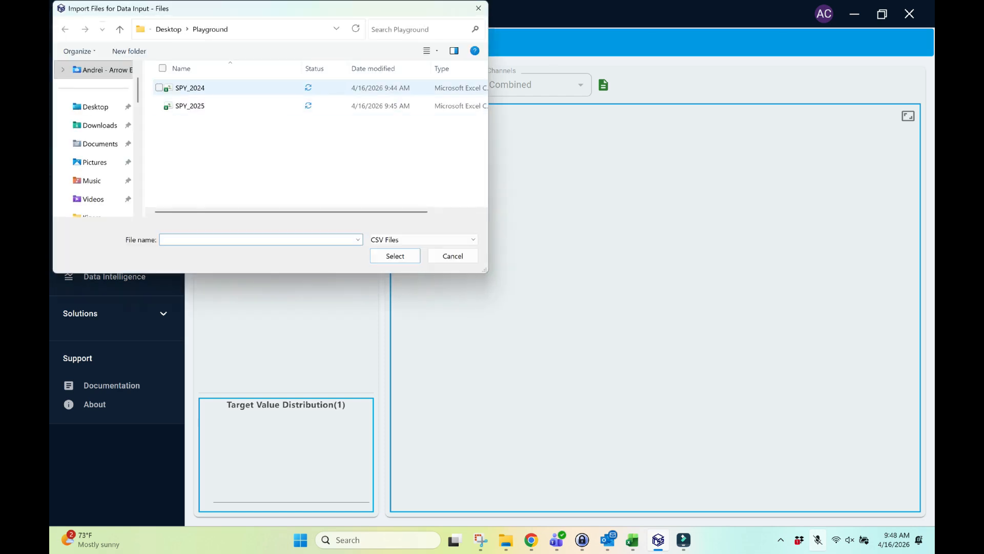
left_click(190, 88)
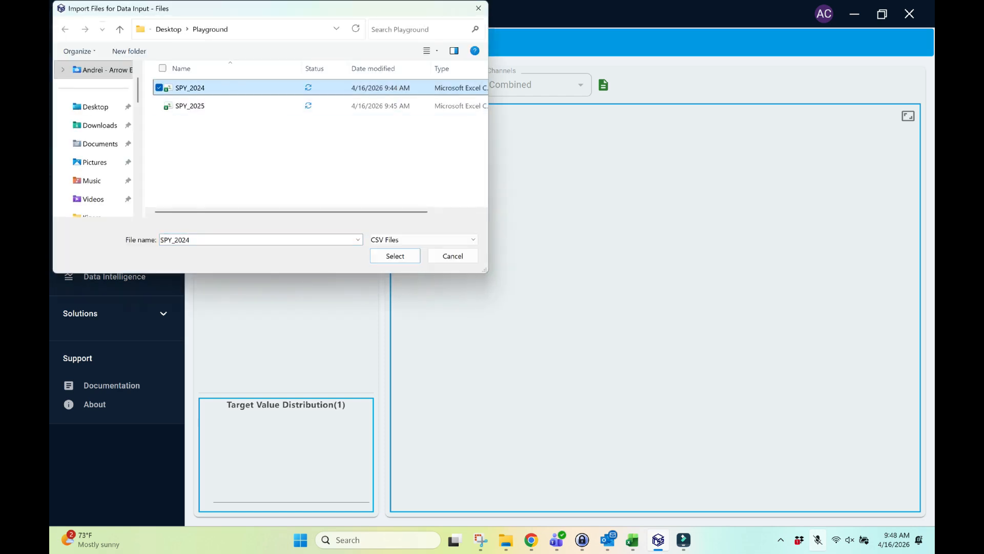
left_click(395, 256)
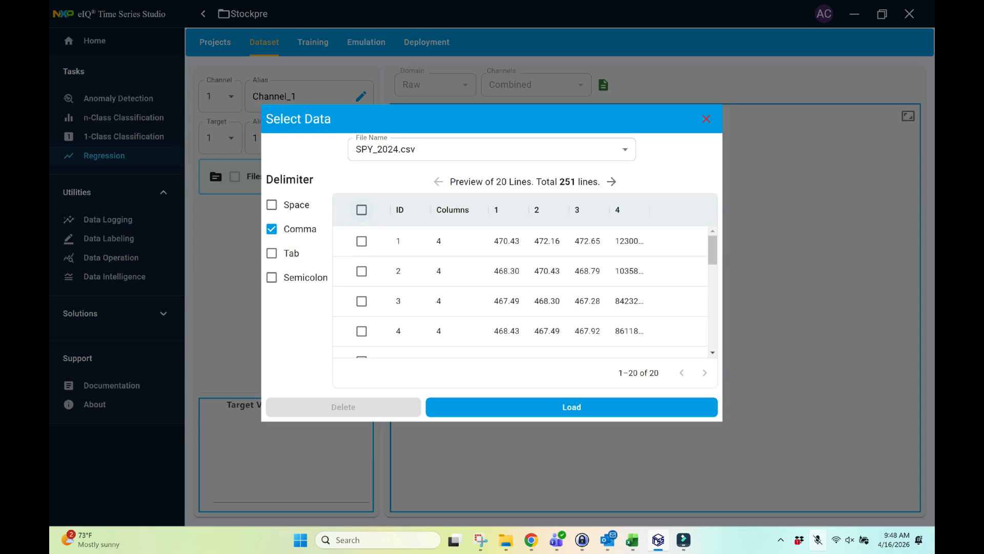
left_click(362, 209)
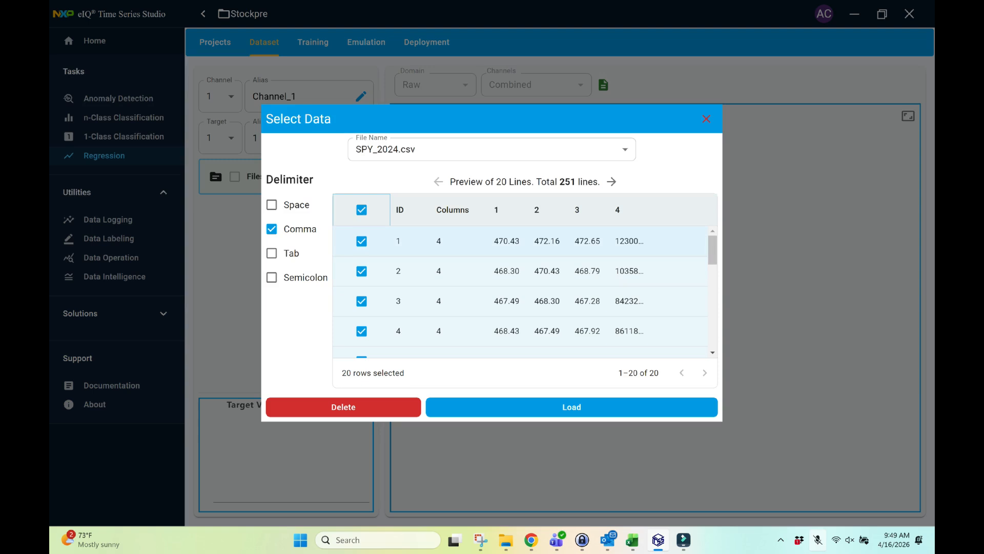
left_click(671, 407)
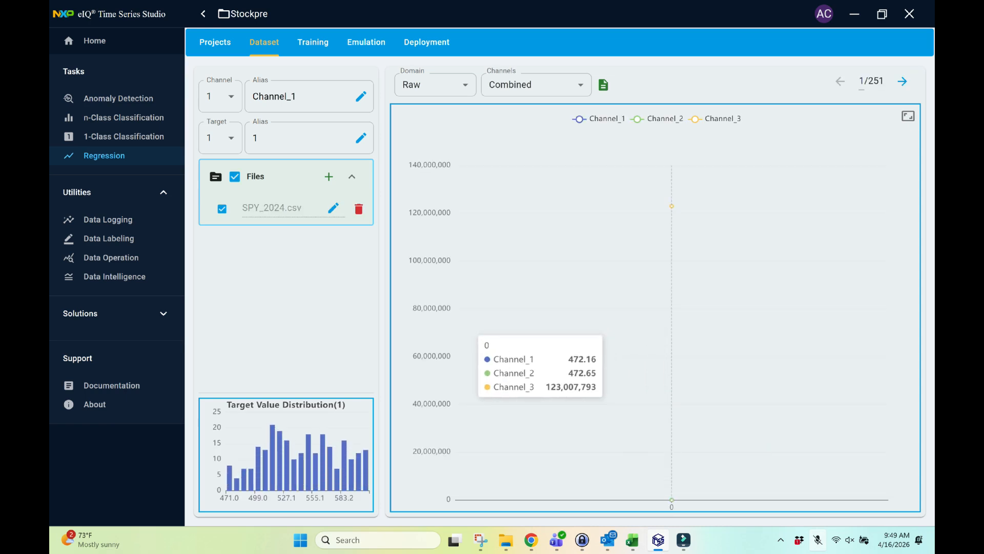
left_click(536, 85)
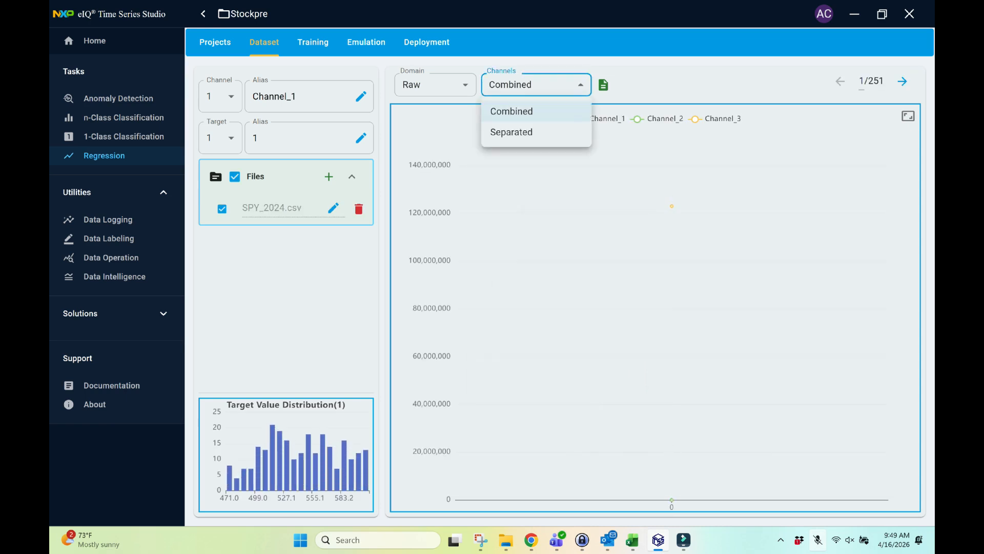
left_click(504, 131)
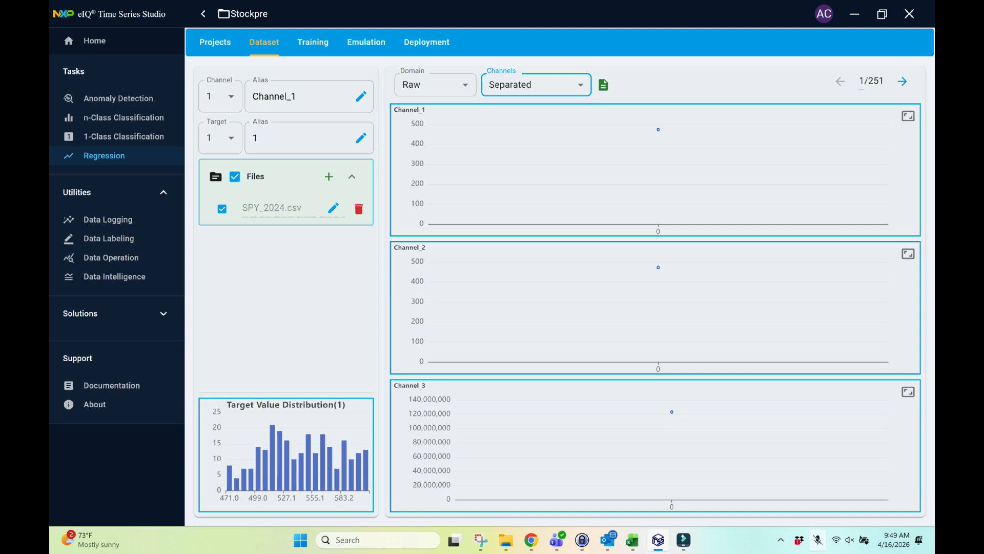
Start a new CML training with data shuffling disabled
left_click(313, 42)
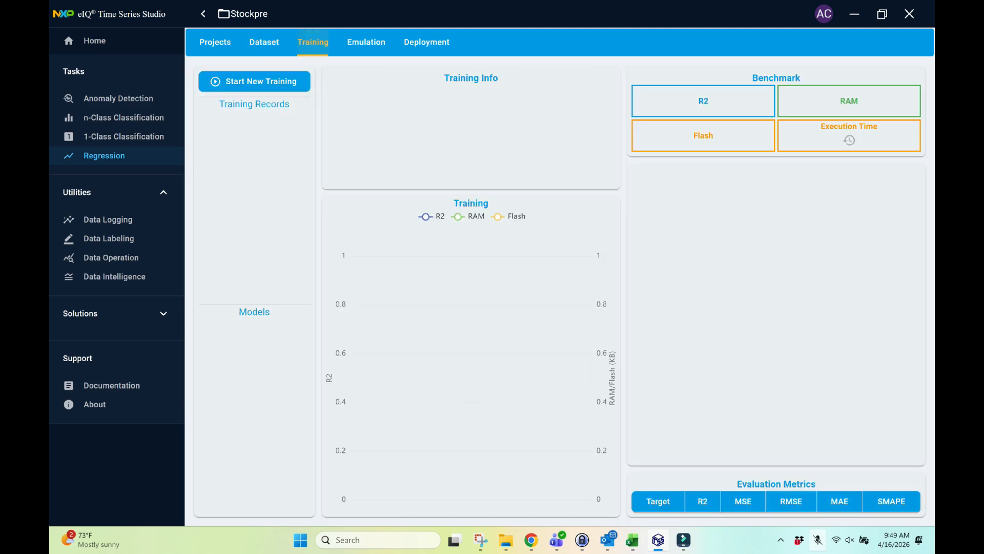
left_click(254, 81)
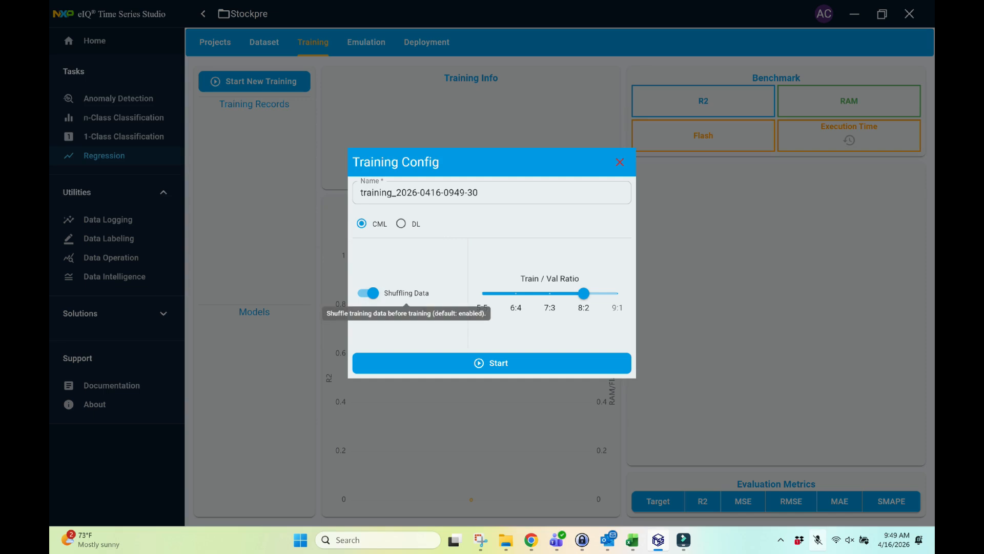
left_click(367, 293)
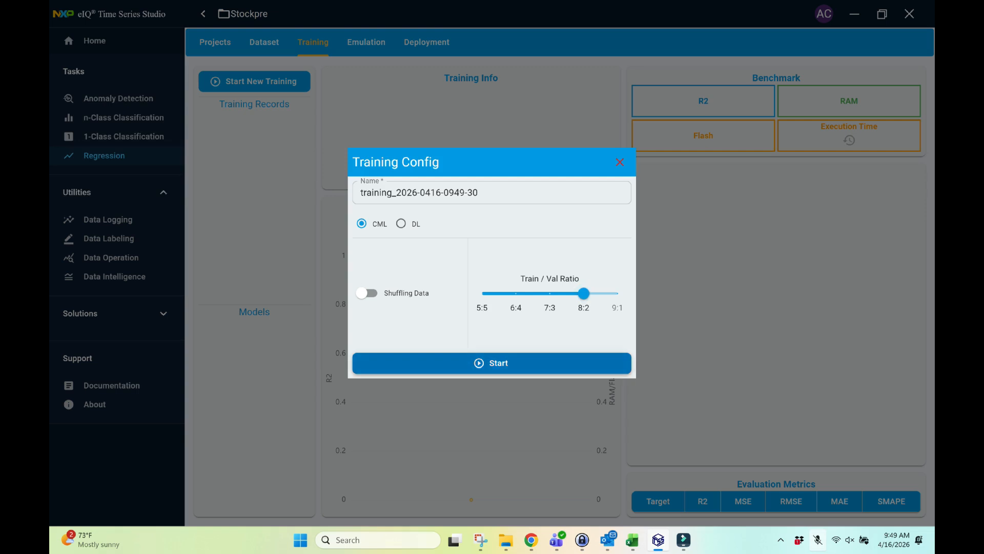
left_click(492, 363)
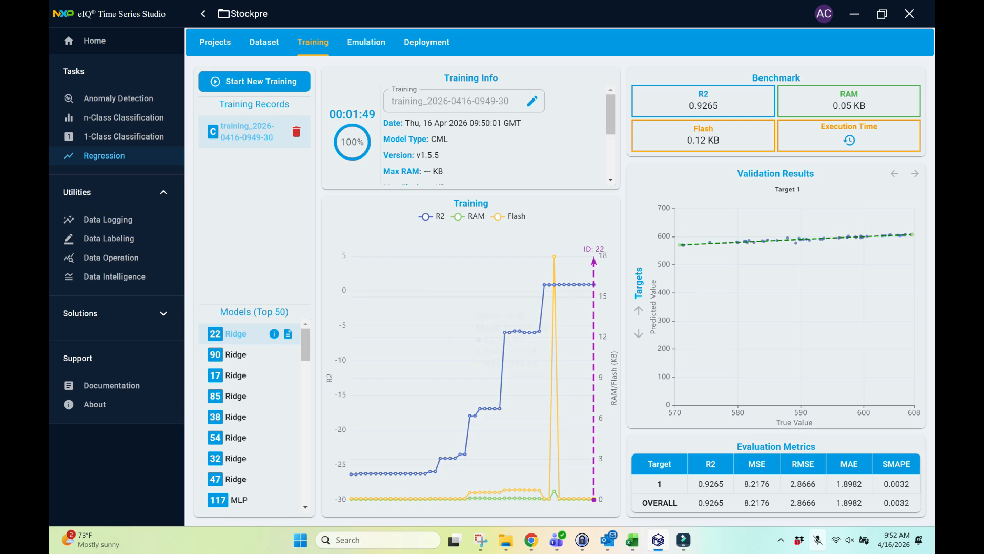
Run a new emulation of Ridge model 22 on SPY_2025.csv
mouse_move(710, 464)
left_click(366, 43)
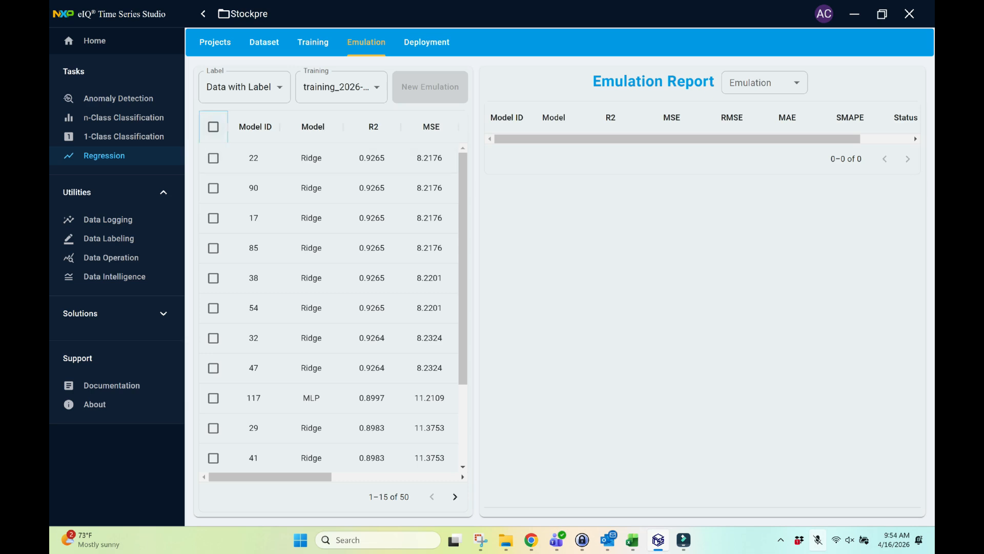
left_click(213, 127)
left_click(213, 126)
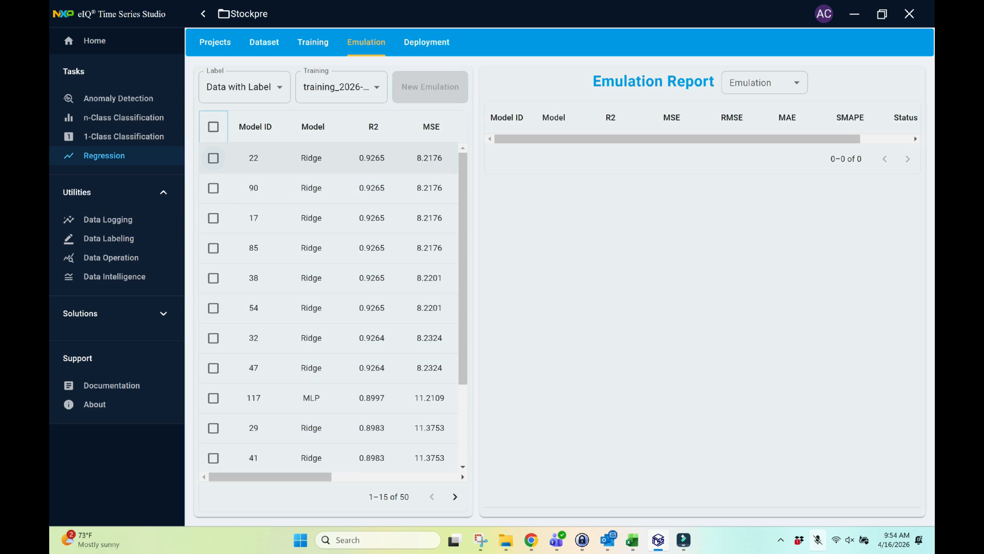
left_click(213, 158)
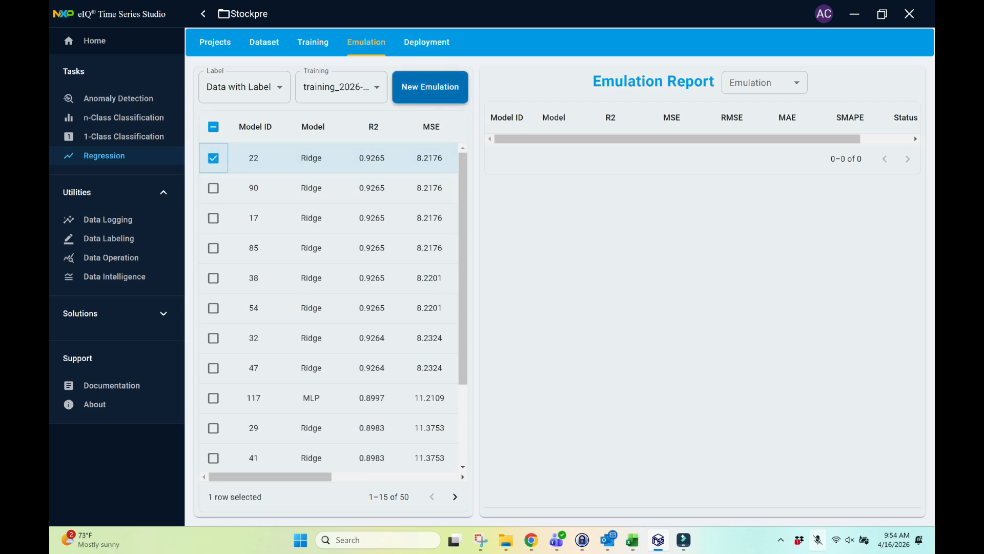
left_click(430, 86)
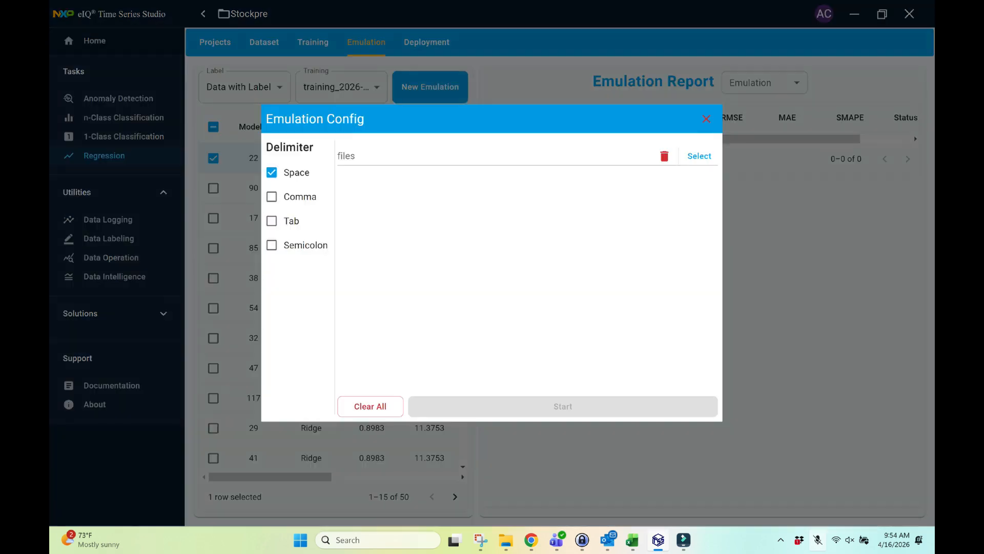
left_click(699, 156)
left_click(190, 105)
left_click(395, 255)
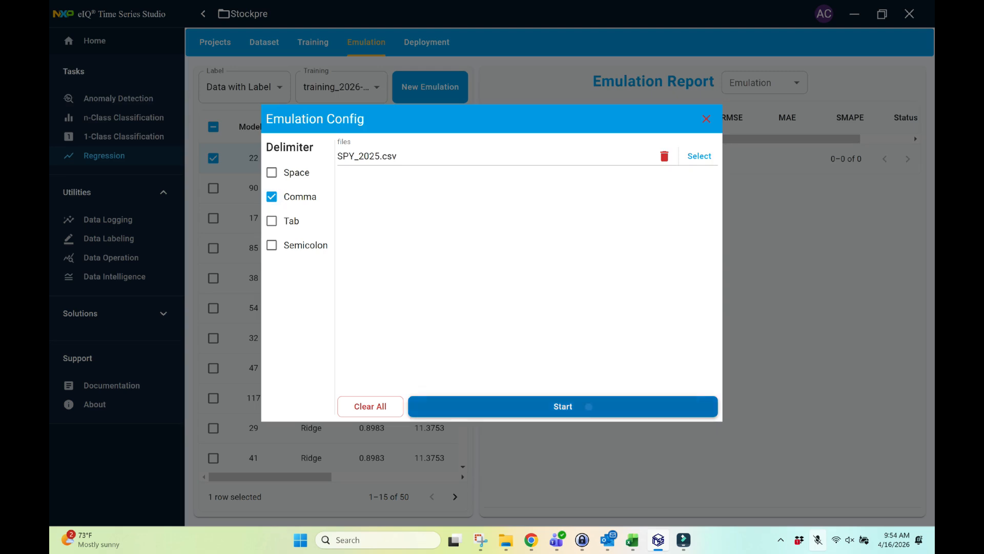
left_click(589, 407)
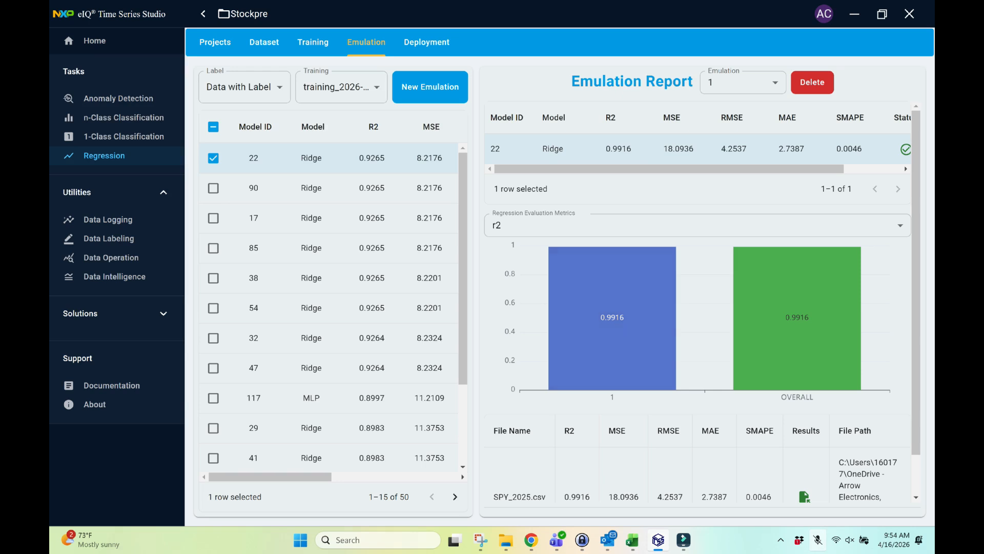
Review the detailed emulation report for Ridge model 22 down to its emulation files, and close it
left_click_drag(669, 169, 726, 168)
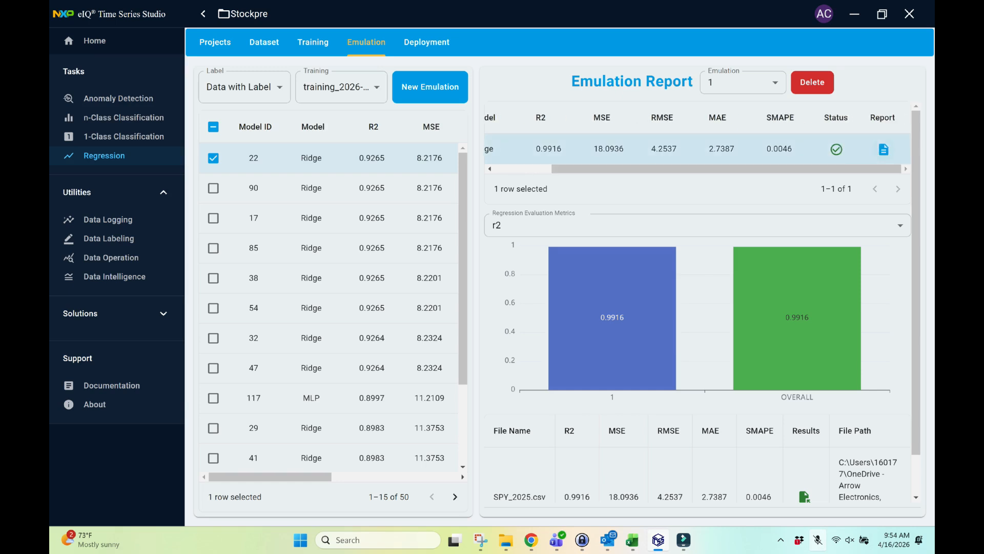
left_click(883, 149)
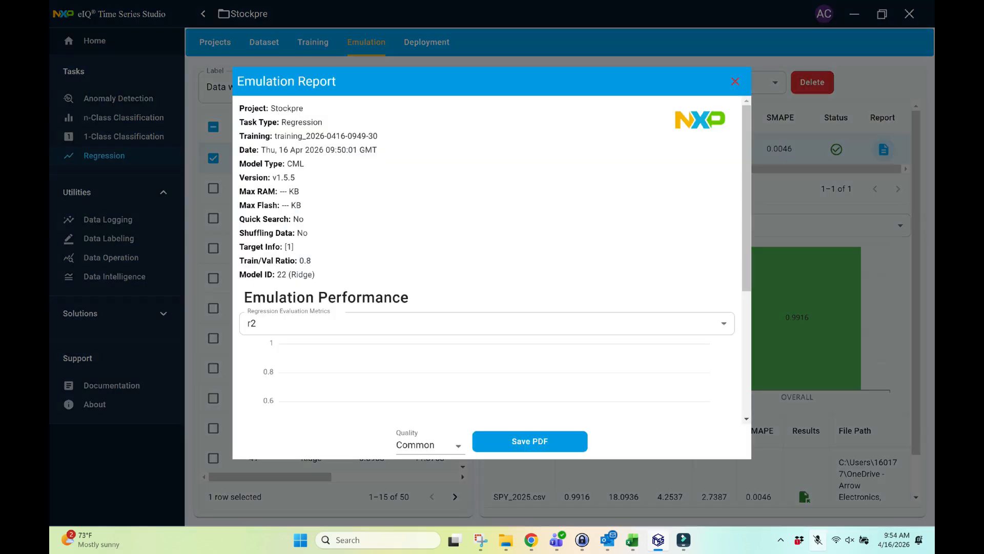
scroll(487, 257, "down", 3)
scroll(487, 256, "down", 2)
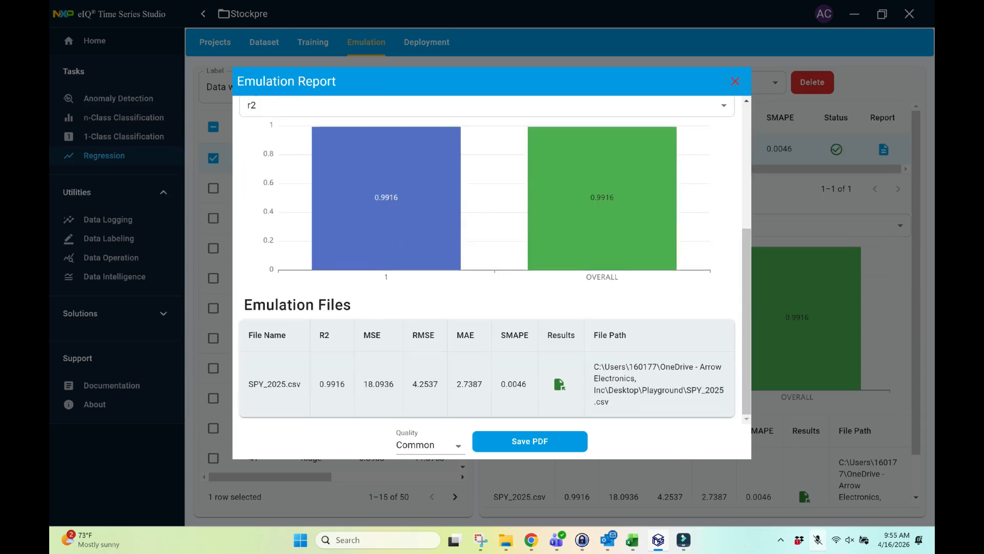
key("Escape")
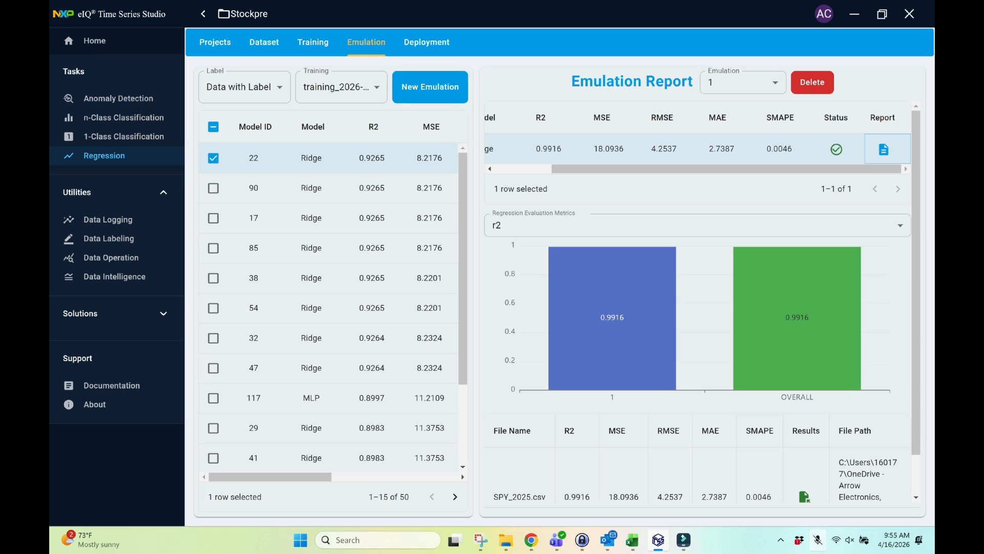
Check the deployment options, return to the emulation results, and open the SPY_2025.csv results file in Excel
left_click(427, 43)
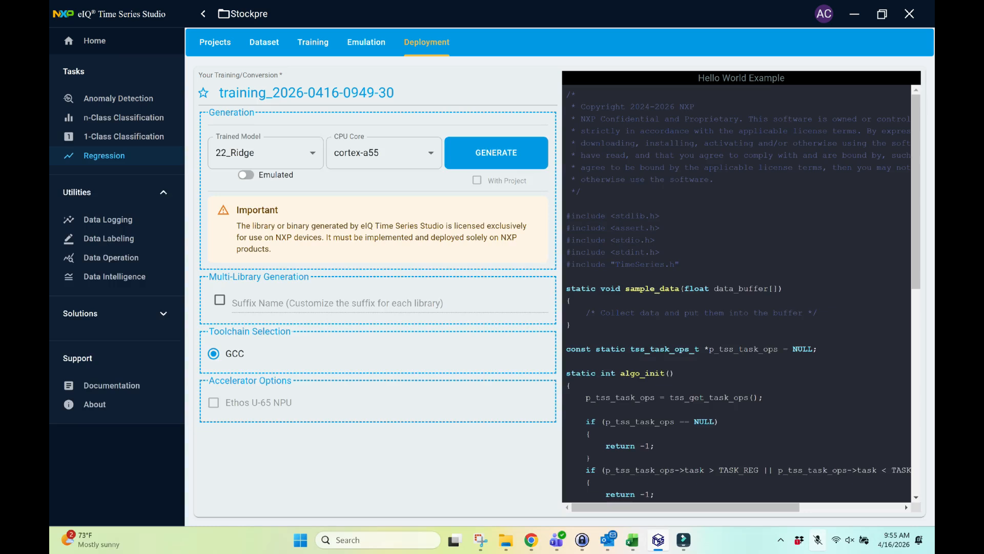
left_click(366, 42)
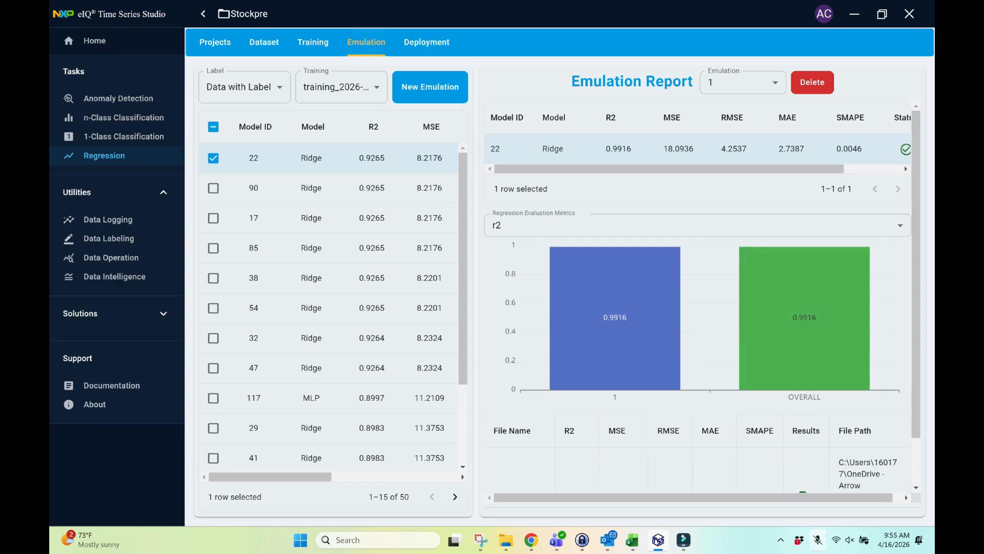
scroll(697, 297, "down", 1)
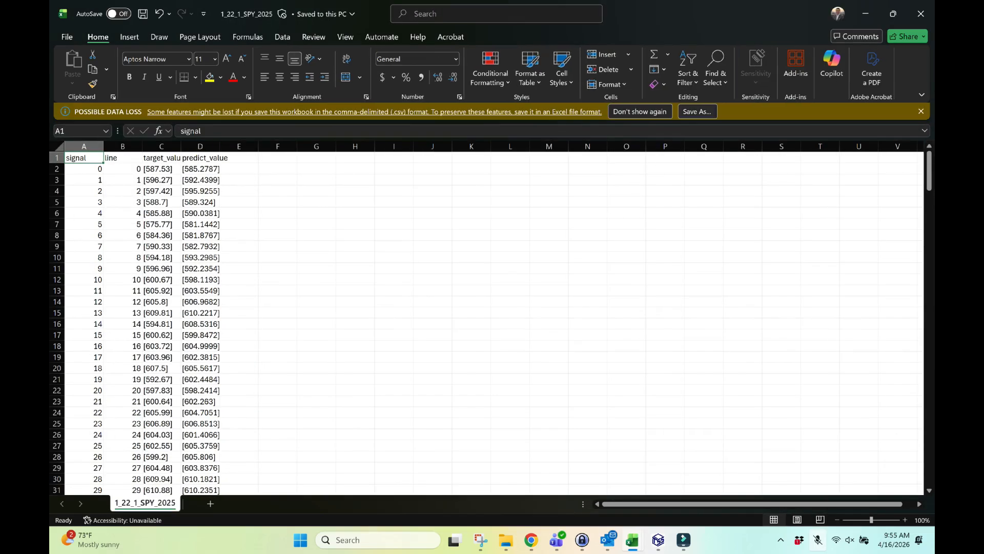
Compare the target_value and predict_value columns in the emulation results sheet
left_click(161, 158)
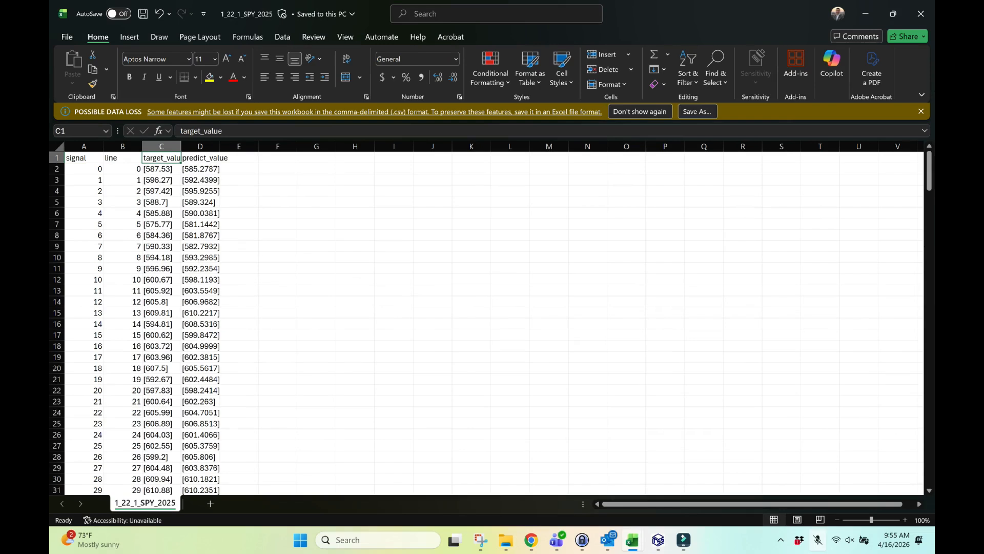
left_click(200, 158)
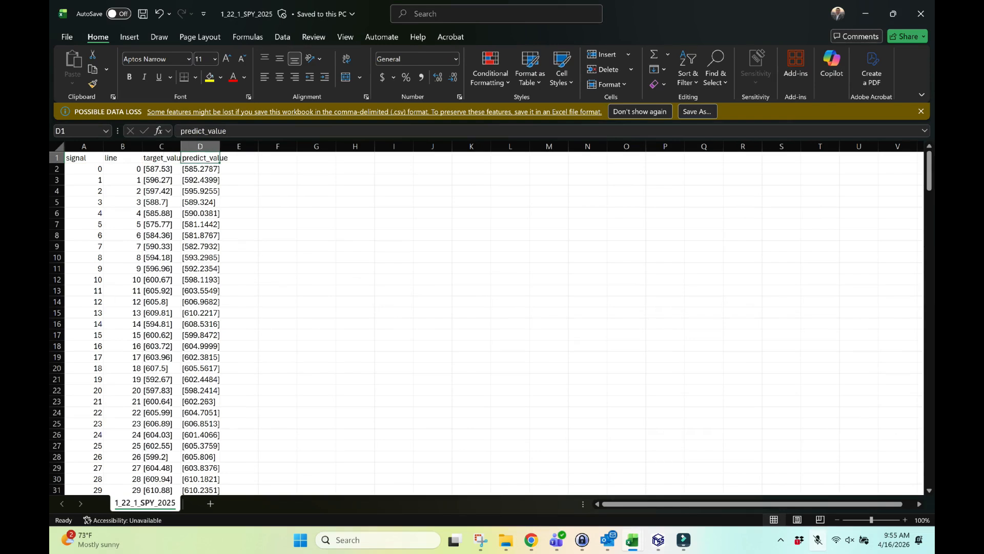
left_click(161, 157)
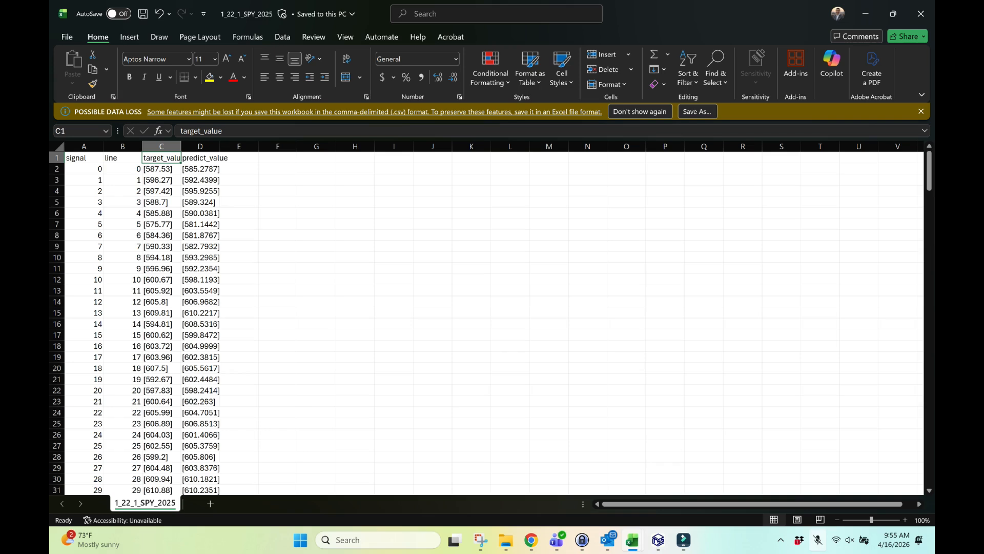
left_click(200, 168)
left_click(200, 159)
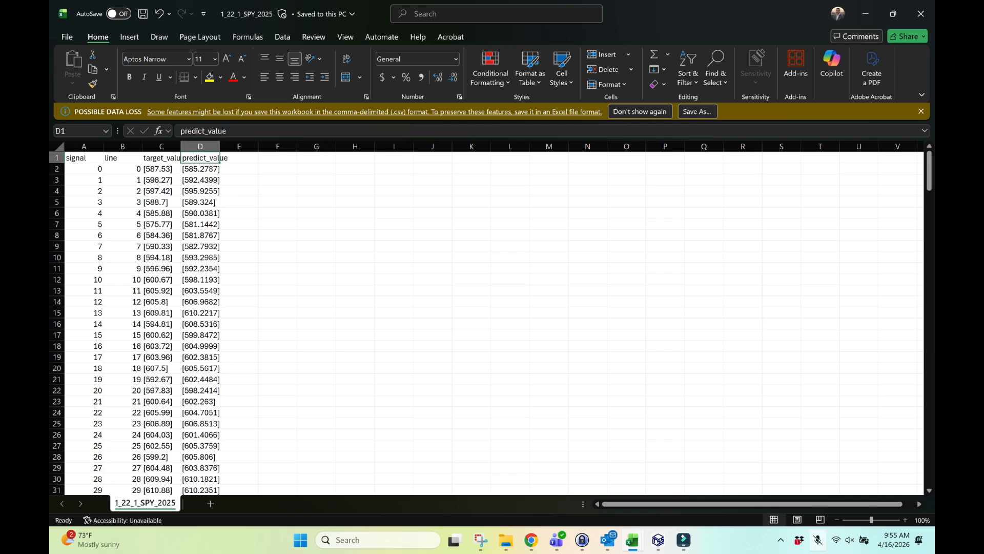
left_click(161, 159)
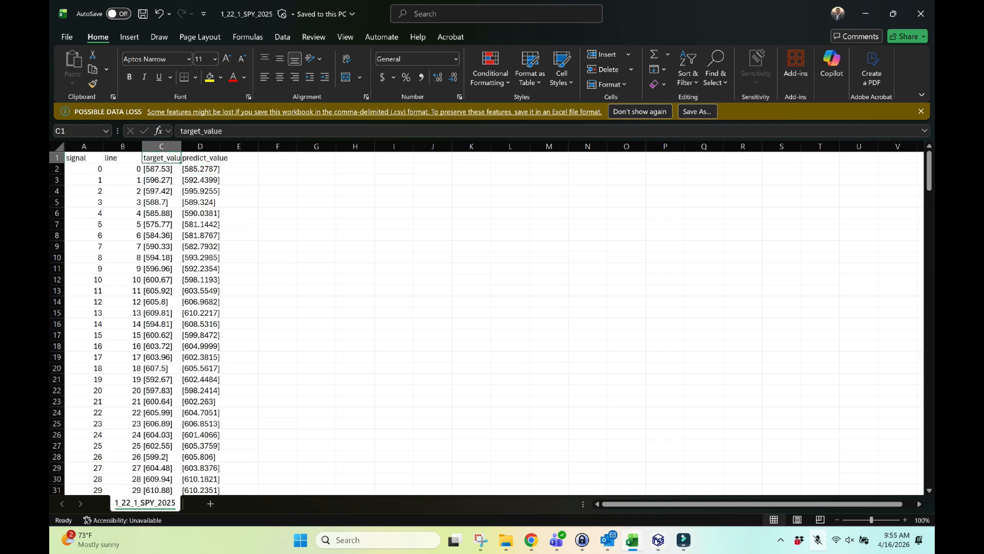
Copy the target and predicted values in C2:D250 of the results sheet
left_click_drag(161, 168, 218, 469)
scroll(218, 467, "down", 20)
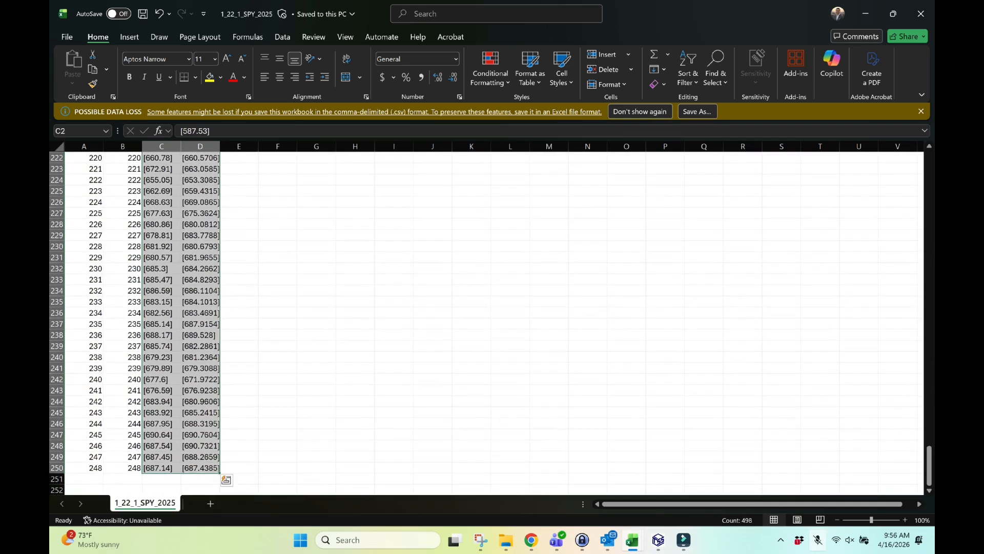
key("ctrl+c")
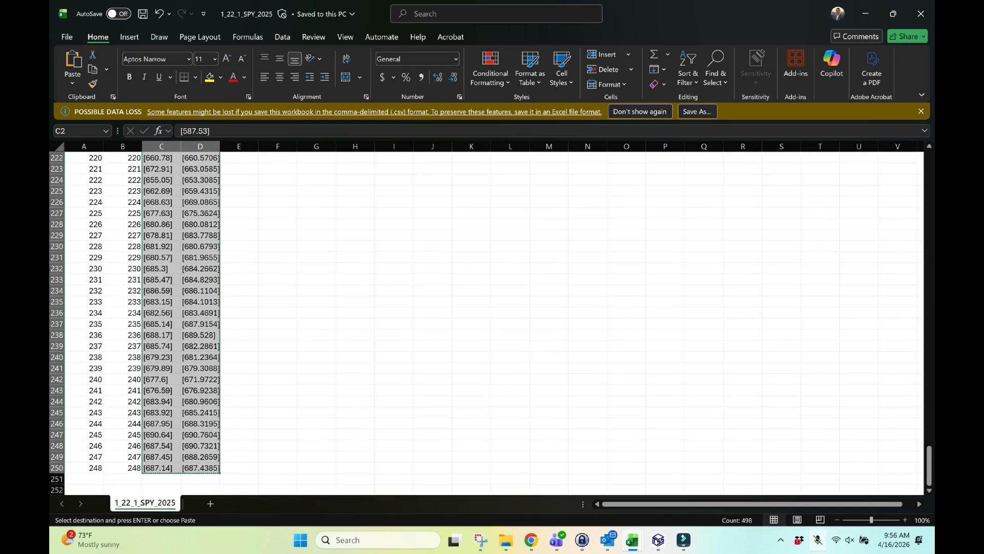
Paste the copied target and predicted values into the 1_40_1_SPY_2025 workbook starting at cell C2
mouse_move(632, 539)
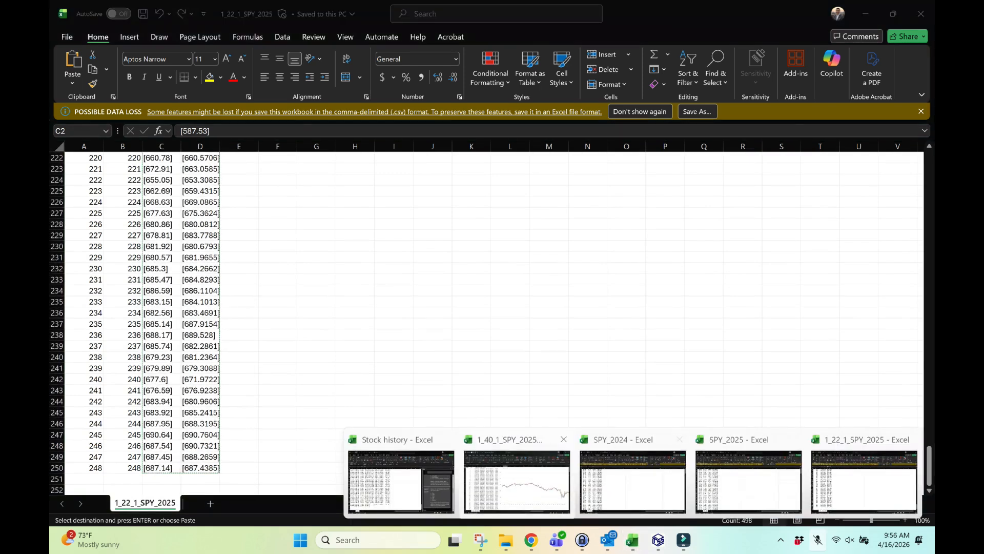
left_click(514, 482)
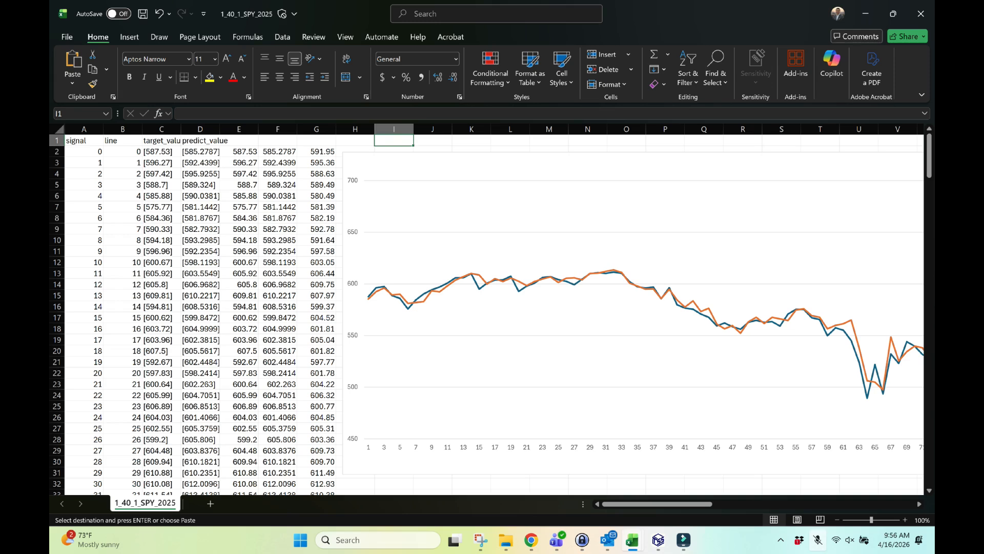
left_click(162, 152)
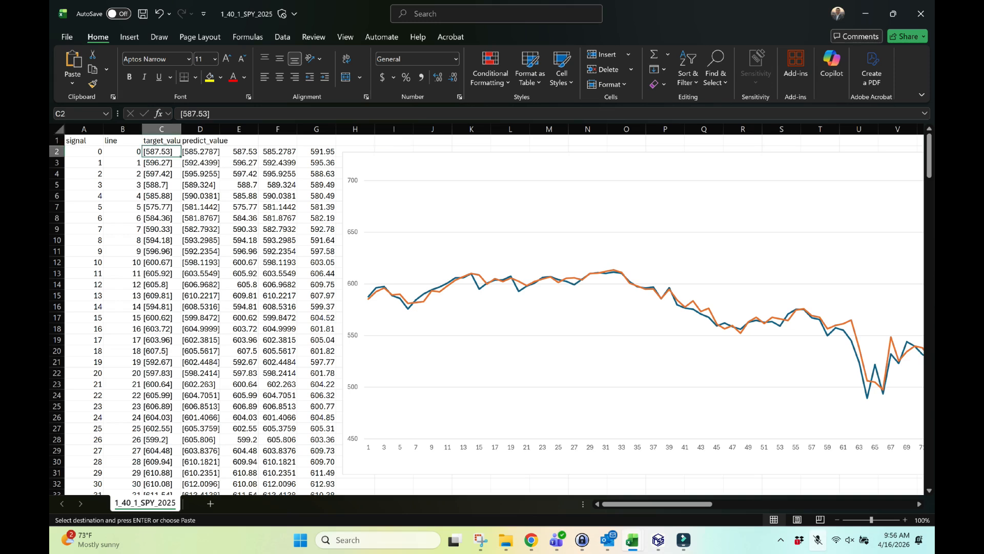
key("ctrl+v")
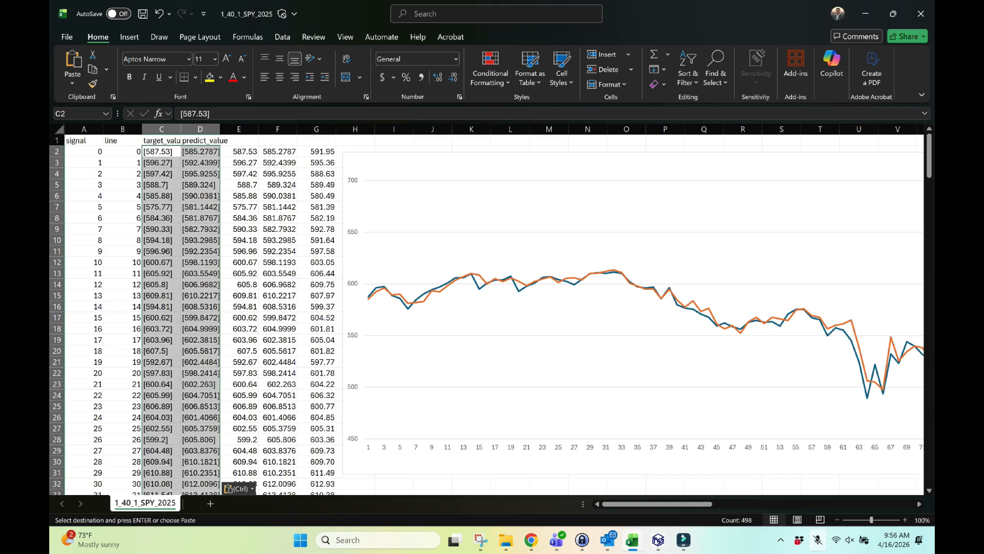
Inspect the bracket-stripping formulas in E2 and F2 and examine the line chart of target against predicted values along its length
left_click(239, 152)
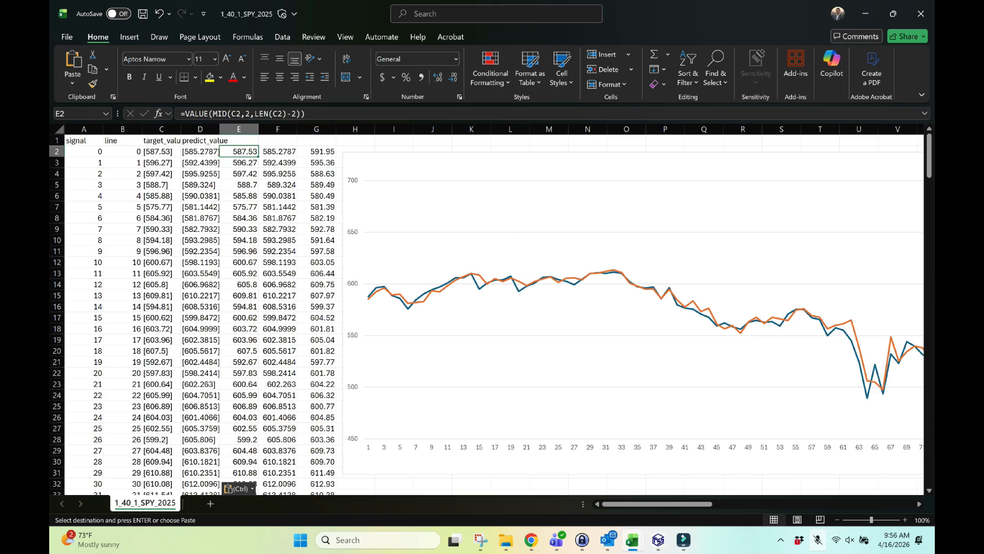
left_click(278, 152)
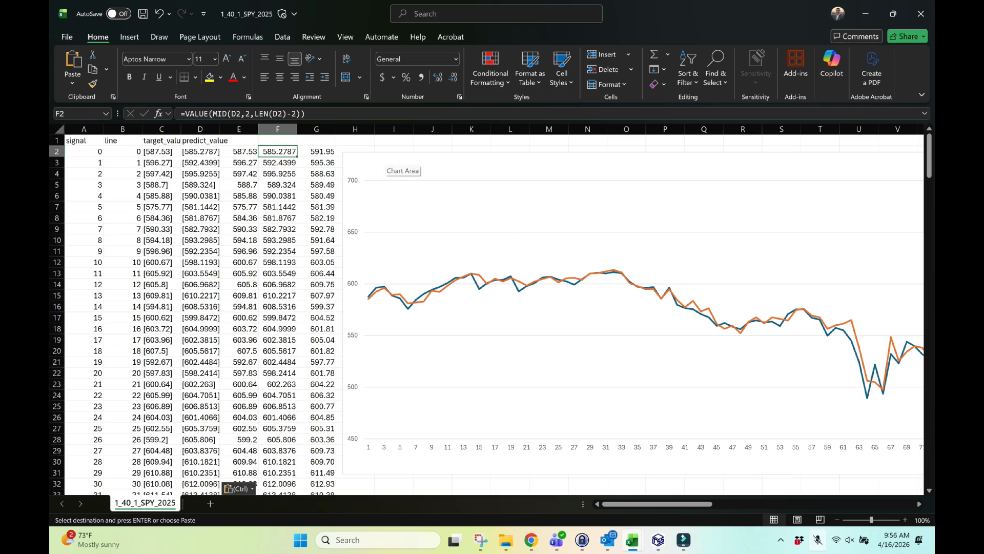
left_click(383, 163)
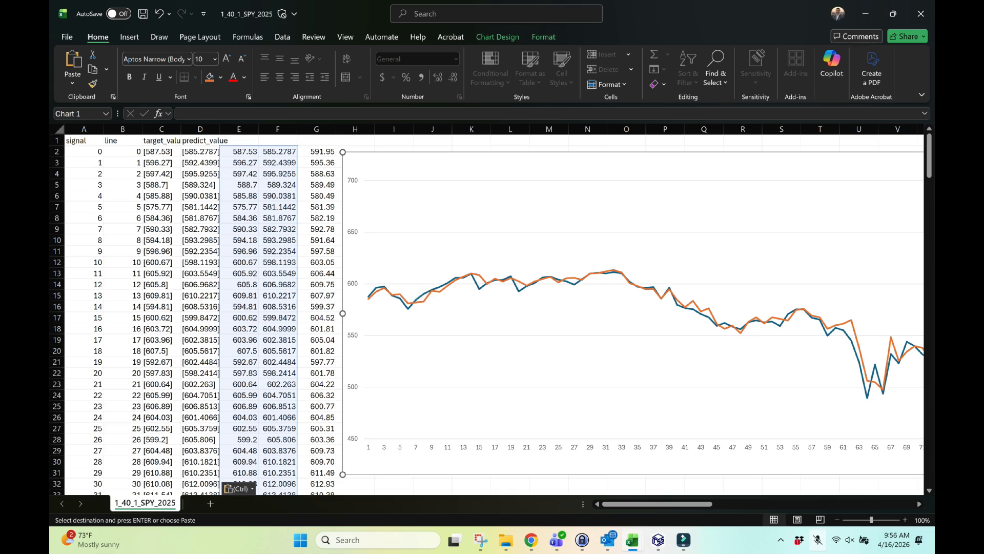
left_click_drag(657, 504, 751, 503)
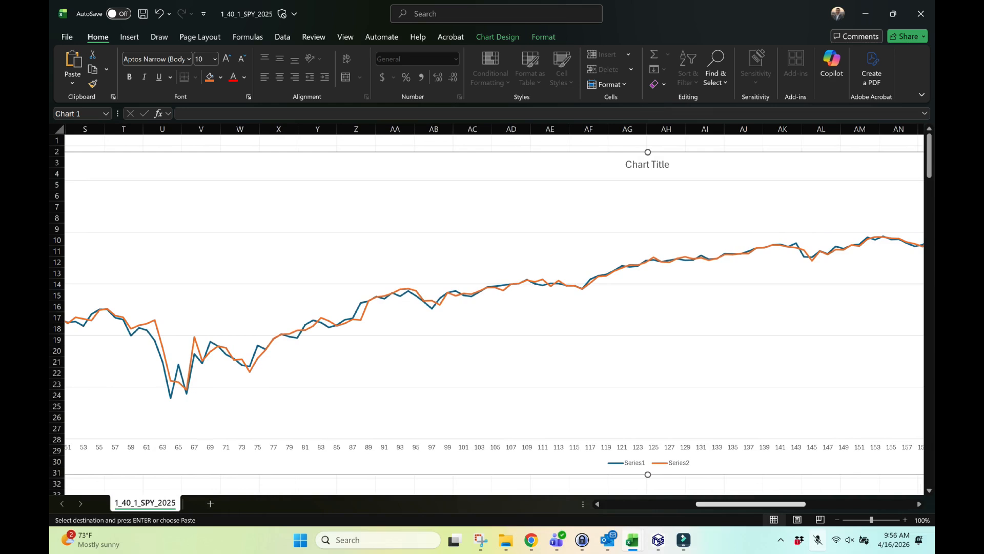
left_click_drag(759, 504, 756, 504)
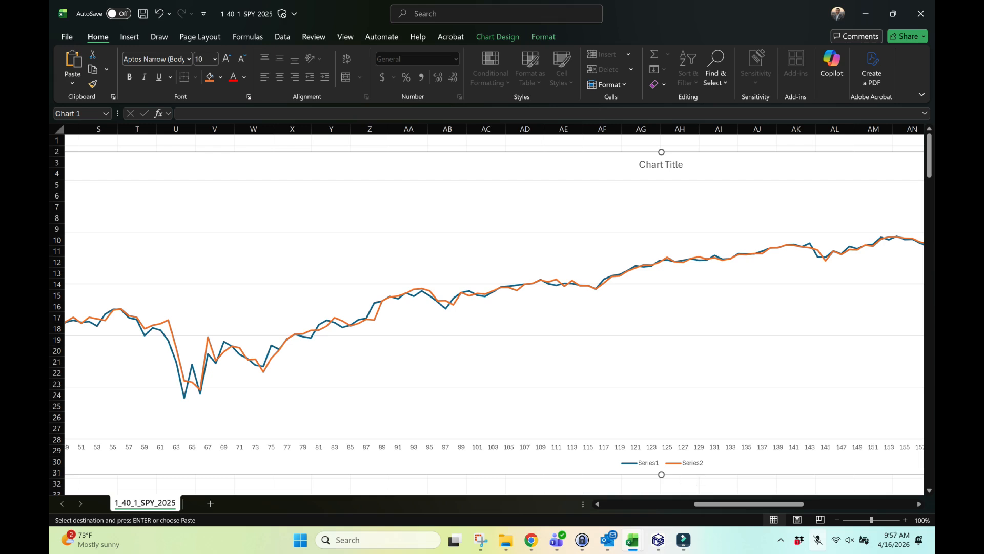
Shift the chart's data range to columns F and G, and compare the predicted values with the prices in column G
left_click_drag(756, 504, 687, 504)
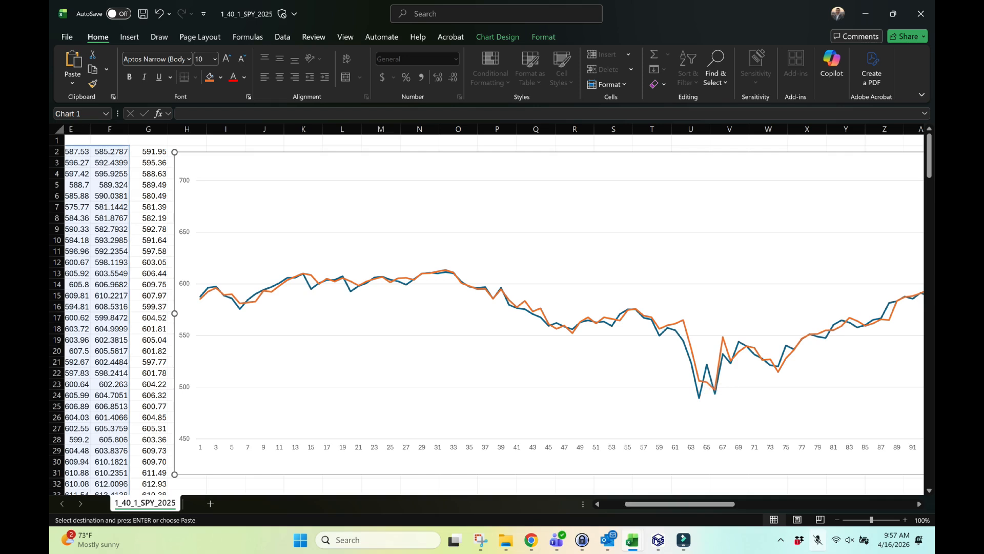
left_click_drag(114, 146, 150, 148)
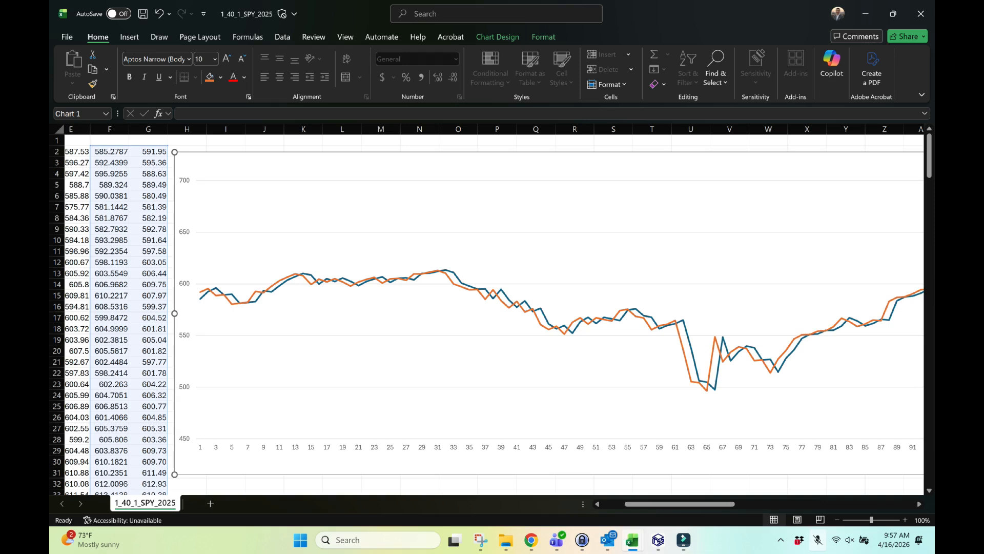
left_click(110, 152)
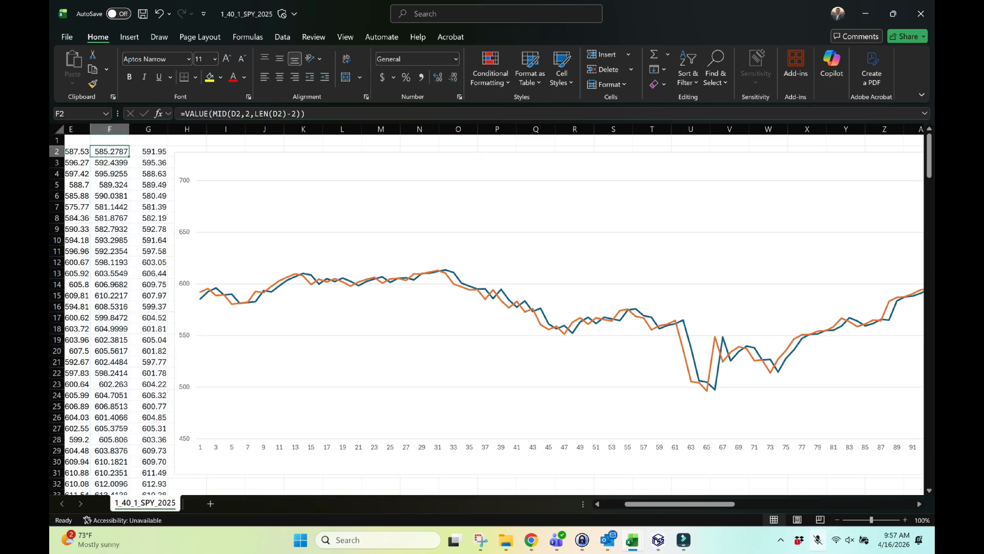
left_click(148, 151)
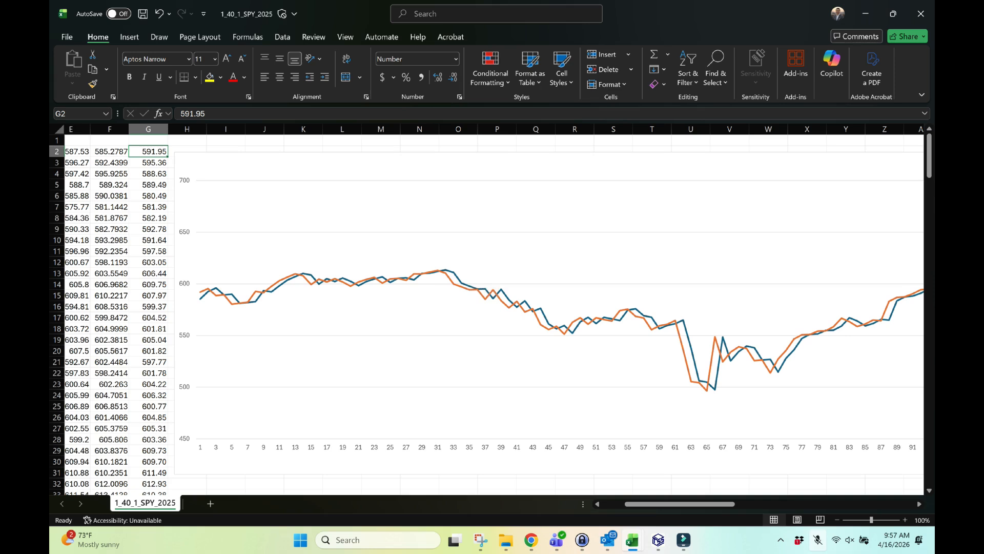
mouse_move(216, 295)
left_click_drag(680, 504, 657, 504)
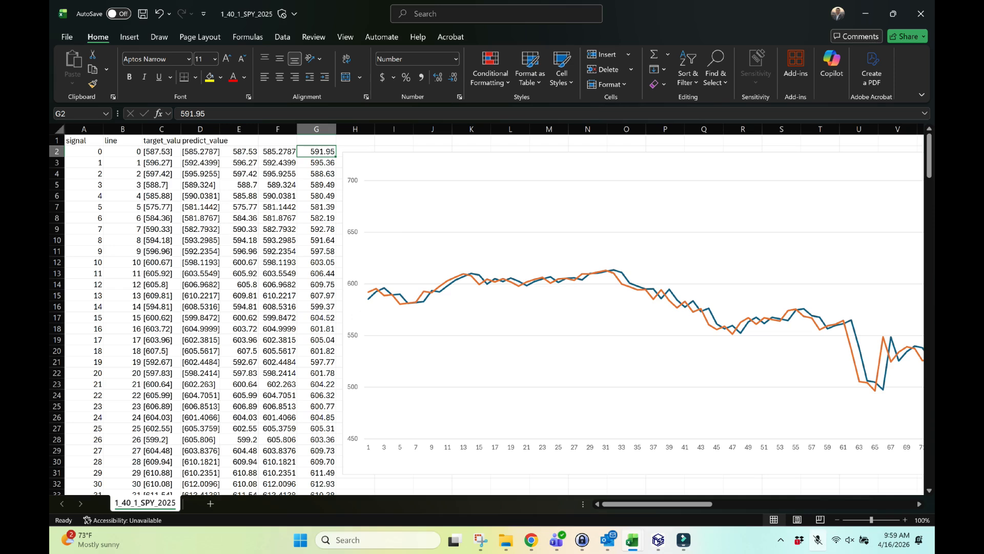
Review the price and volume columns from the first rows of the Stock history workbook, and switch back to eIQ Time Series Studio
mouse_move(631, 539)
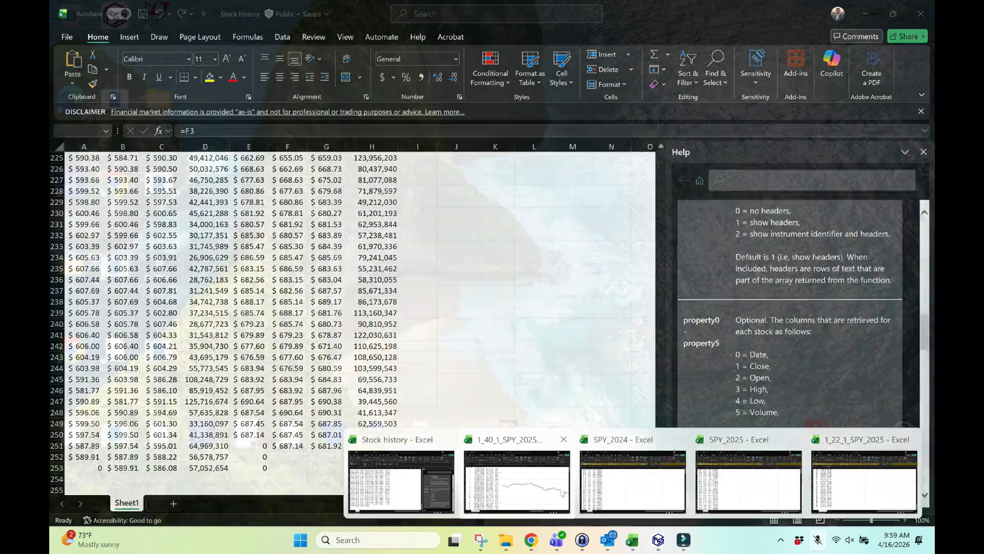
left_click(407, 481)
left_click(661, 382)
left_click(661, 382)
left_click_drag(661, 382, 661, 162)
left_click(495, 213)
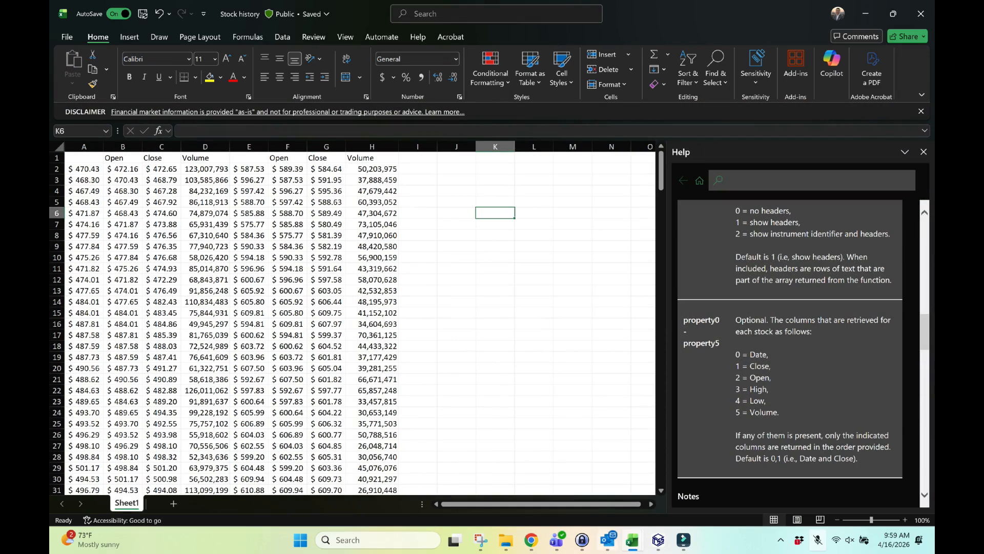
key("alt+Tab")
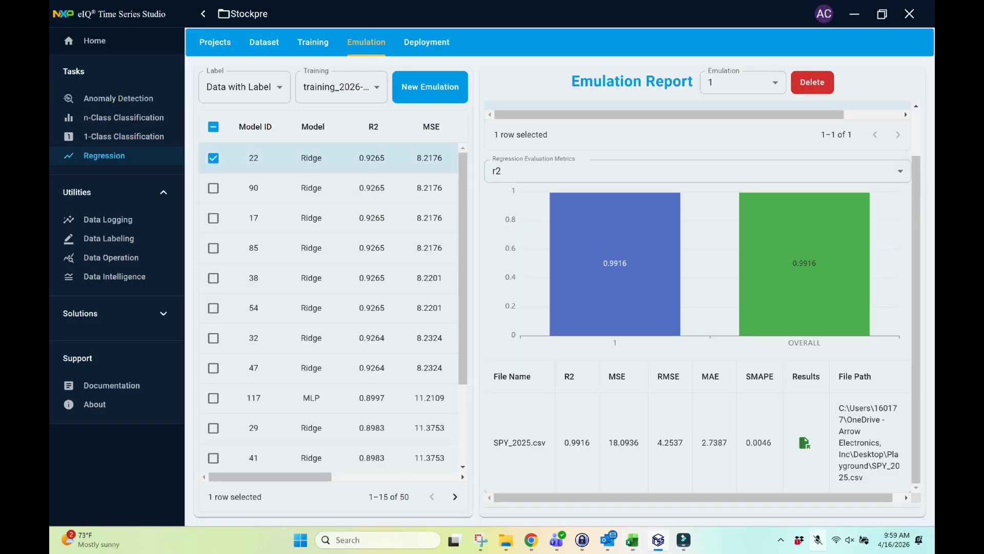